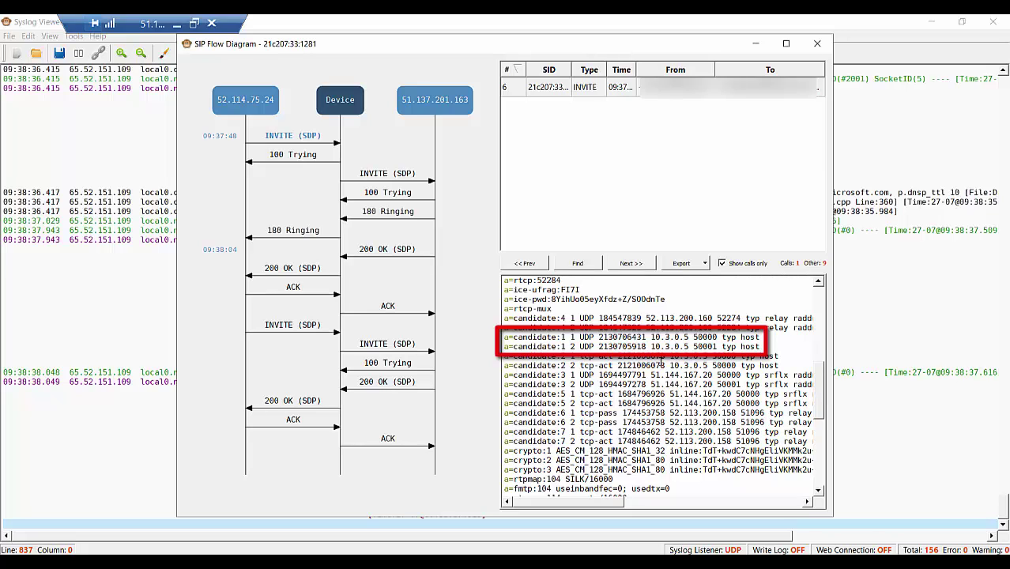
- Examine the SDP candidates in the first 200 OK sent to 52.114.75.24, the follow-up INVITE from it, and the final 200 OK
{"action": "left_click", "coordinate": [320, 279]}
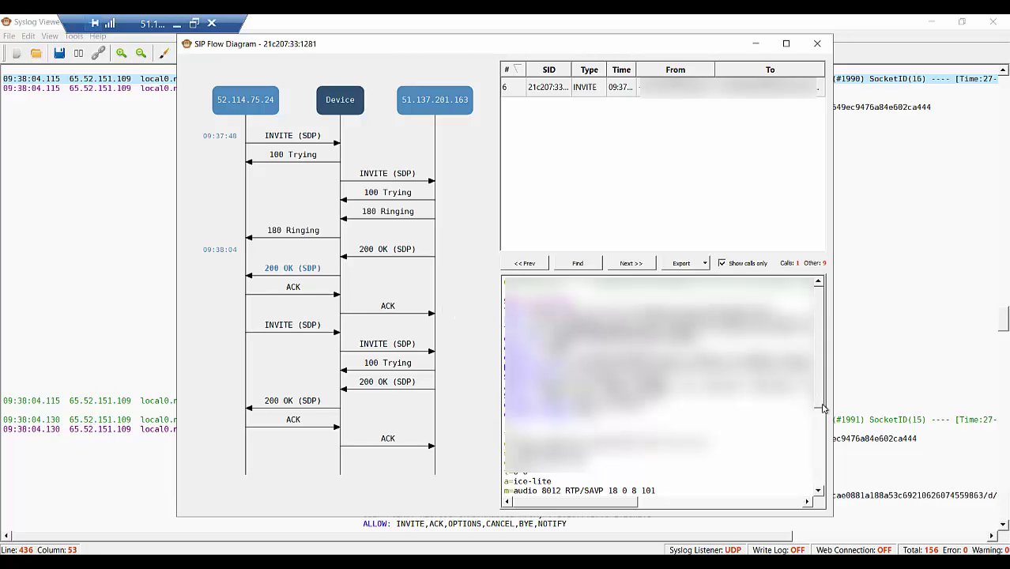
{"action": "left_click_drag", "start_coordinate": [822, 407], "coordinate": [827, 487]}
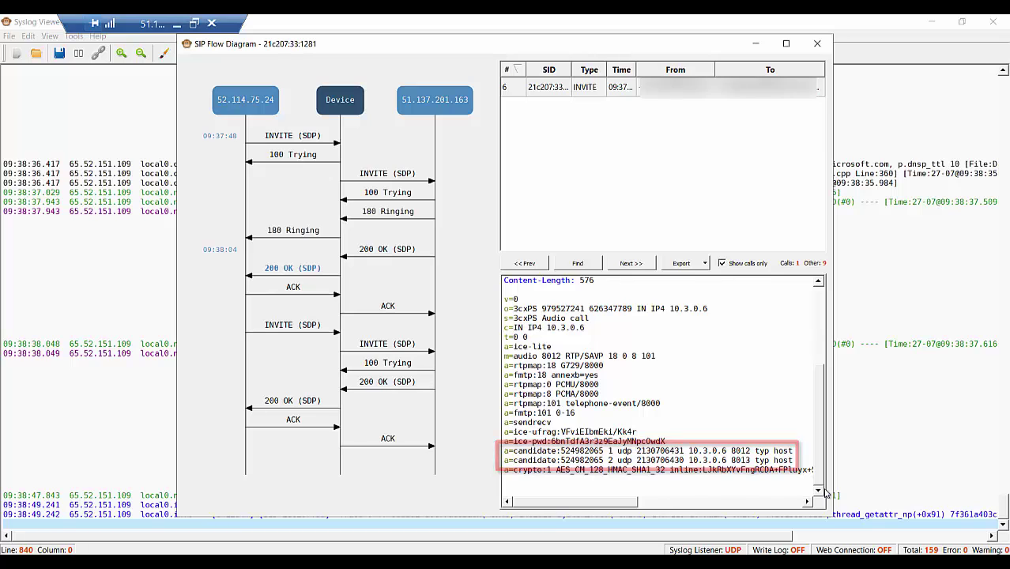
{"action": "left_click", "coordinate": [308, 328]}
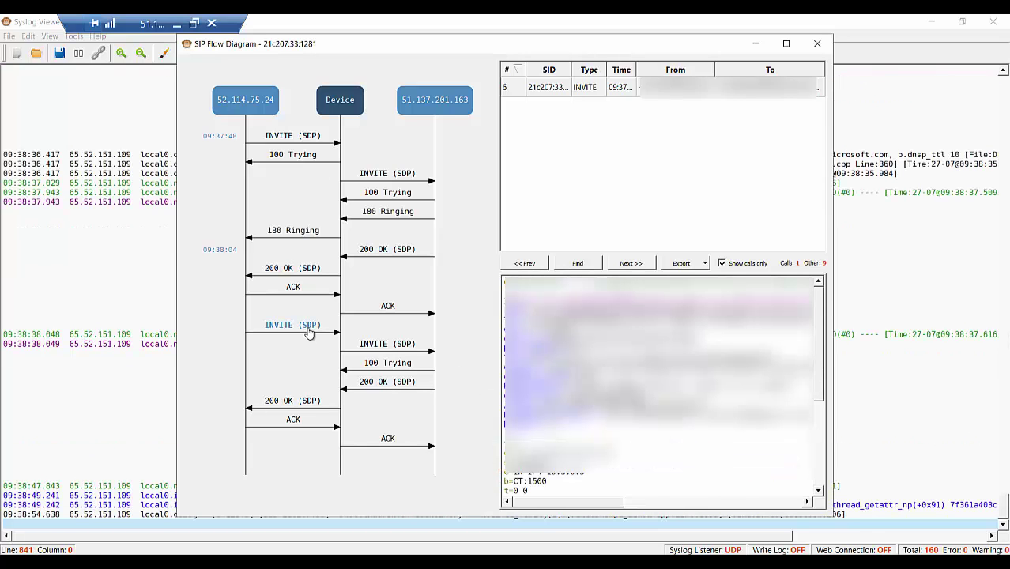
{"action": "left_click_drag", "start_coordinate": [817, 368], "coordinate": [826, 452]}
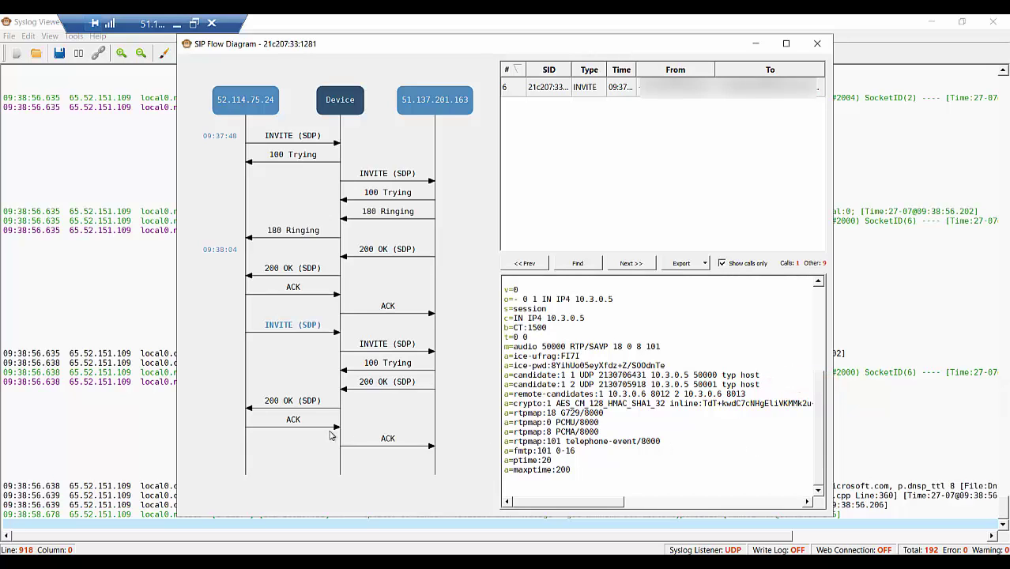
{"action": "left_click", "coordinate": [268, 406]}
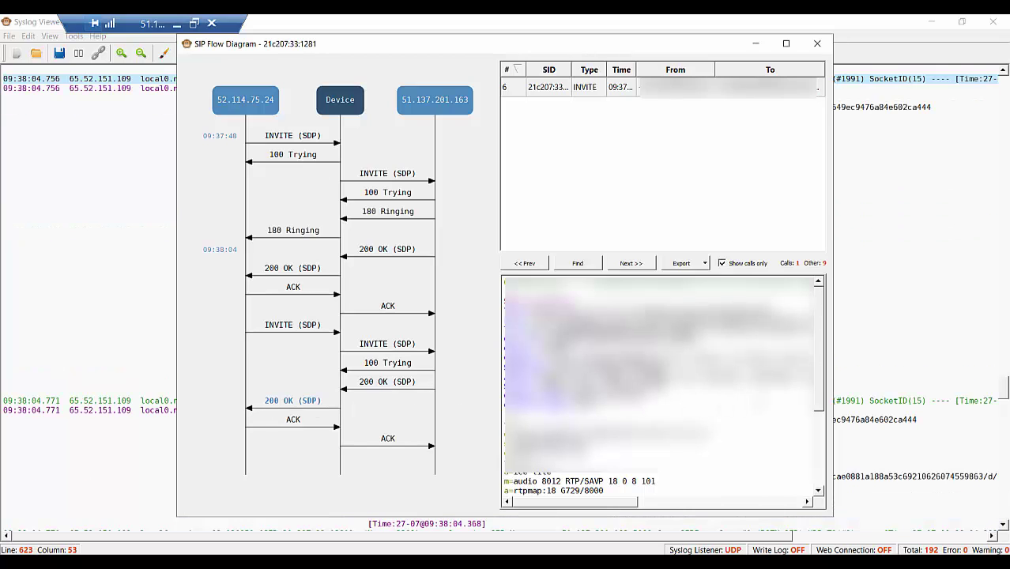
{"action": "left_click_drag", "start_coordinate": [822, 410], "coordinate": [826, 496]}
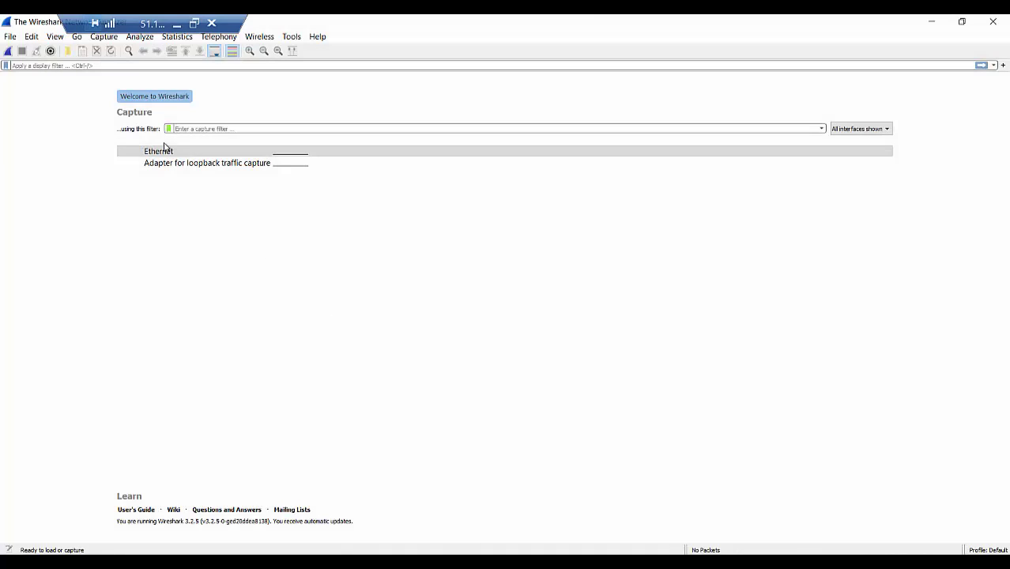
- Capture a few seconds of live traffic on the Ethernet interface and stop the capture
{"action": "left_click", "coordinate": [105, 37]}
{"action": "left_click", "coordinate": [109, 65]}
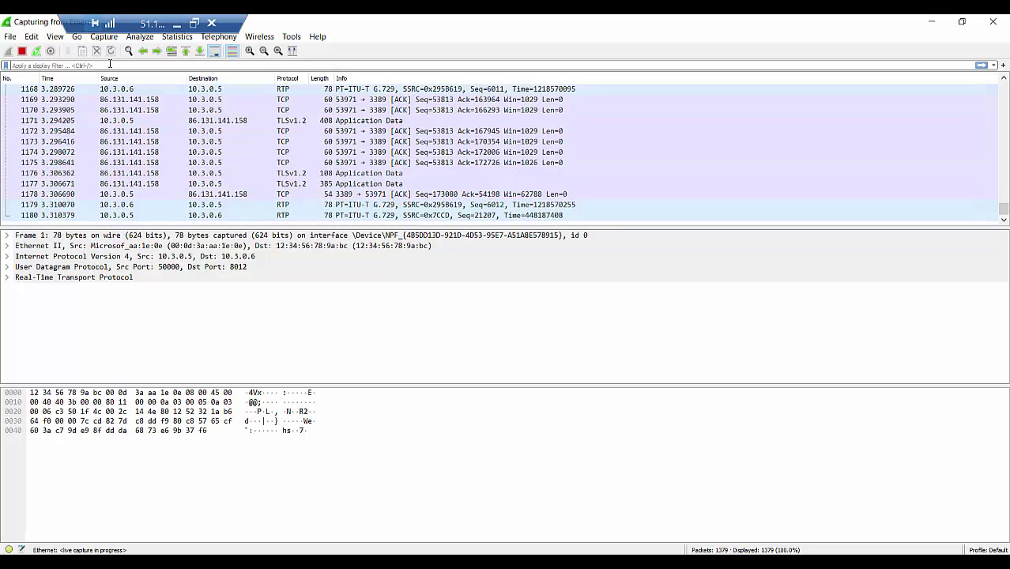
{"action": "left_click", "coordinate": [23, 51]}
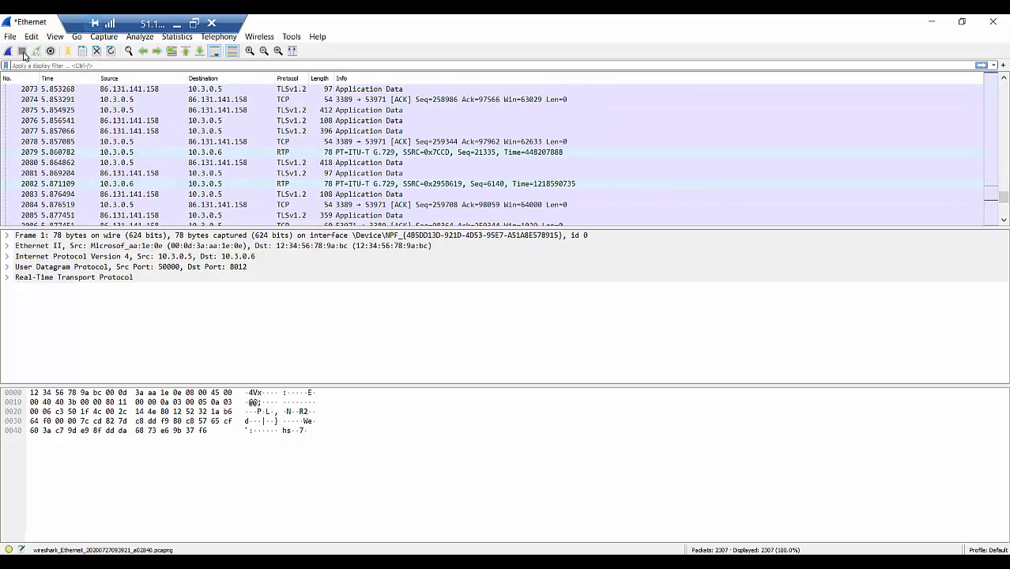
- Sort the captured packets by protocol around a selected RTP packet and open the RTP Streams overview
{"action": "left_click", "coordinate": [293, 151]}
{"action": "left_click", "coordinate": [287, 81]}
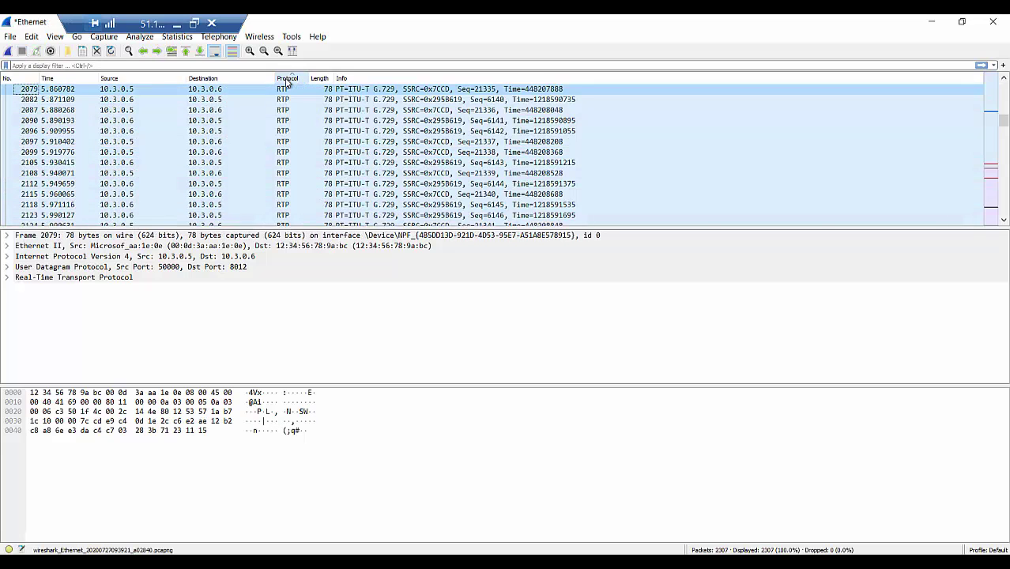
{"action": "left_click", "coordinate": [219, 37]}
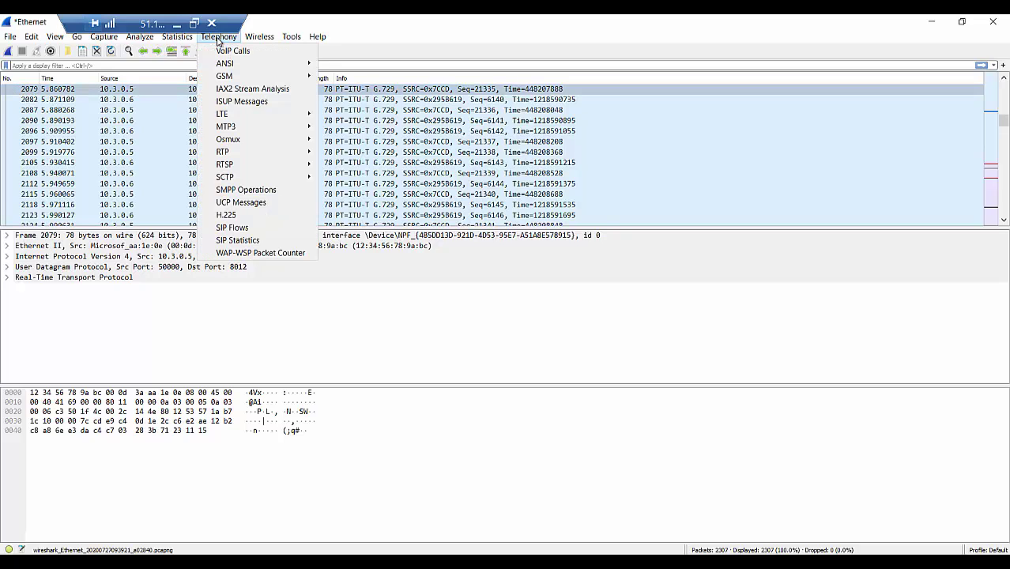
{"action": "mouse_move", "coordinate": [218, 153]}
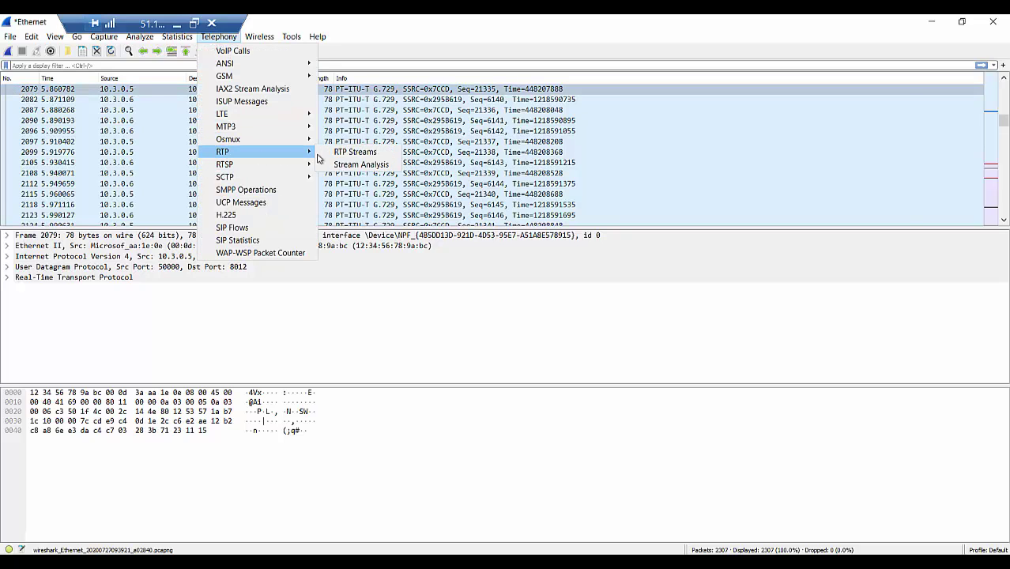
{"action": "left_click", "coordinate": [330, 154]}
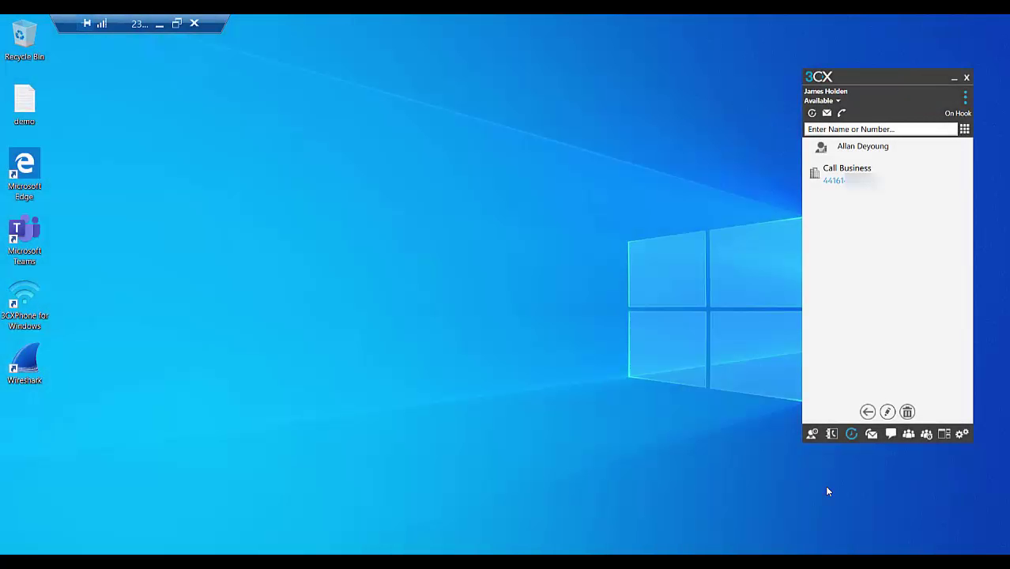
- Call the Call Business number from the 3CX phone and answer the incoming call in Teams
{"action": "left_click", "coordinate": [832, 181]}
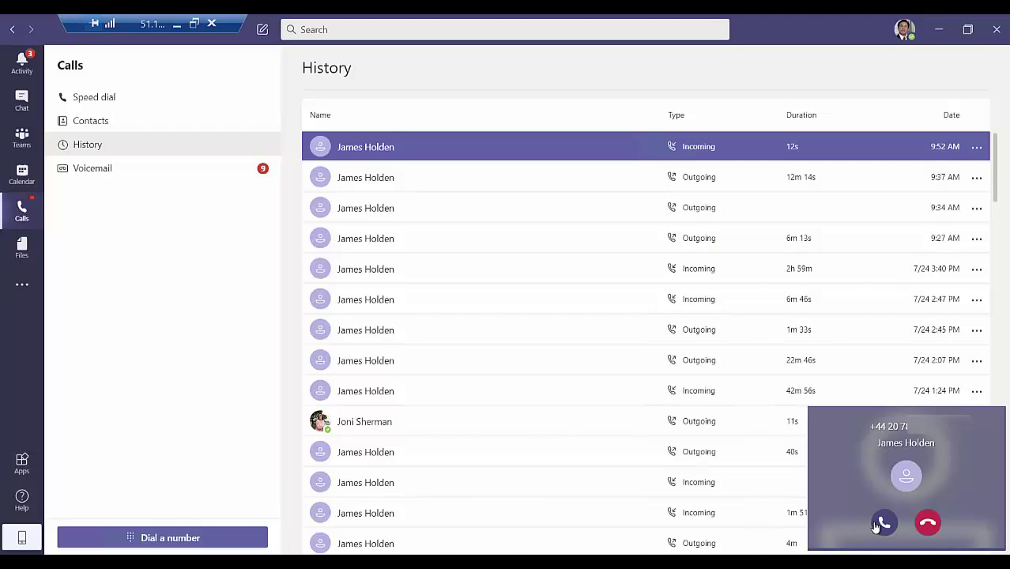
{"action": "left_click", "coordinate": [878, 522]}
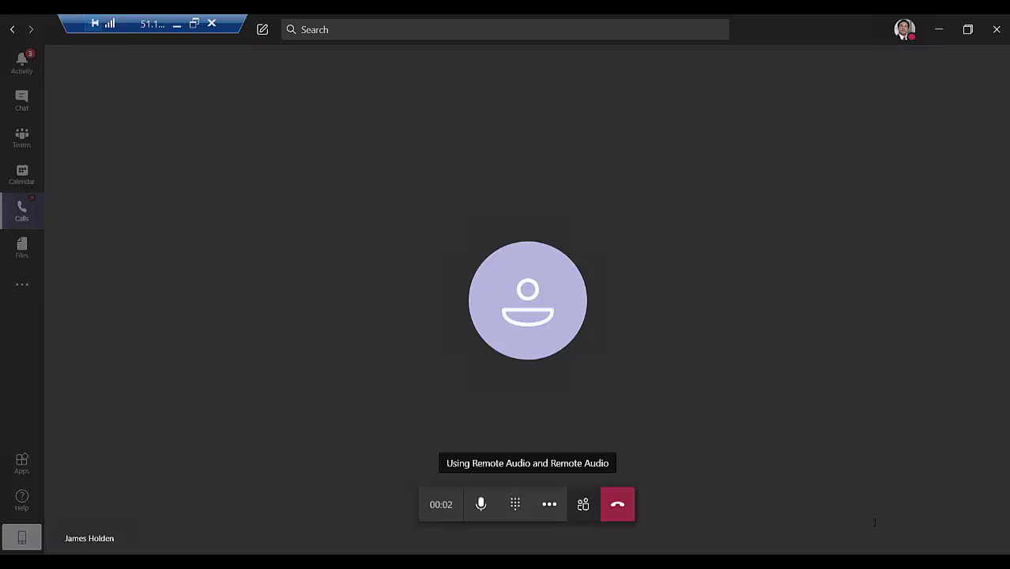
- Switch to Syslog Viewer and open the SIP Flow Diagram of the logged calls
{"action": "mouse_move", "coordinate": [810, 536]}
{"action": "left_click", "coordinate": [468, 561]}
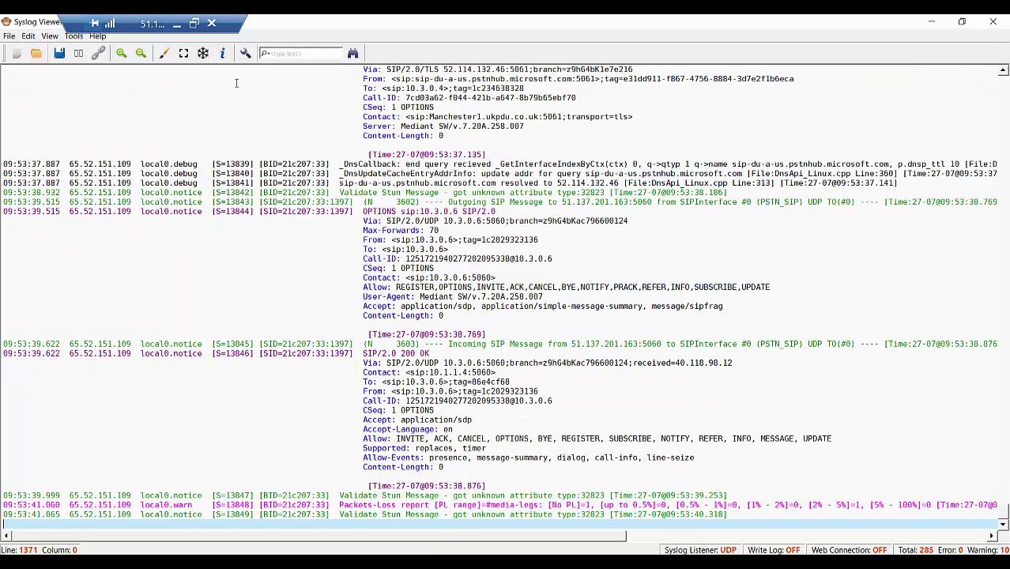
{"action": "left_click", "coordinate": [222, 53]}
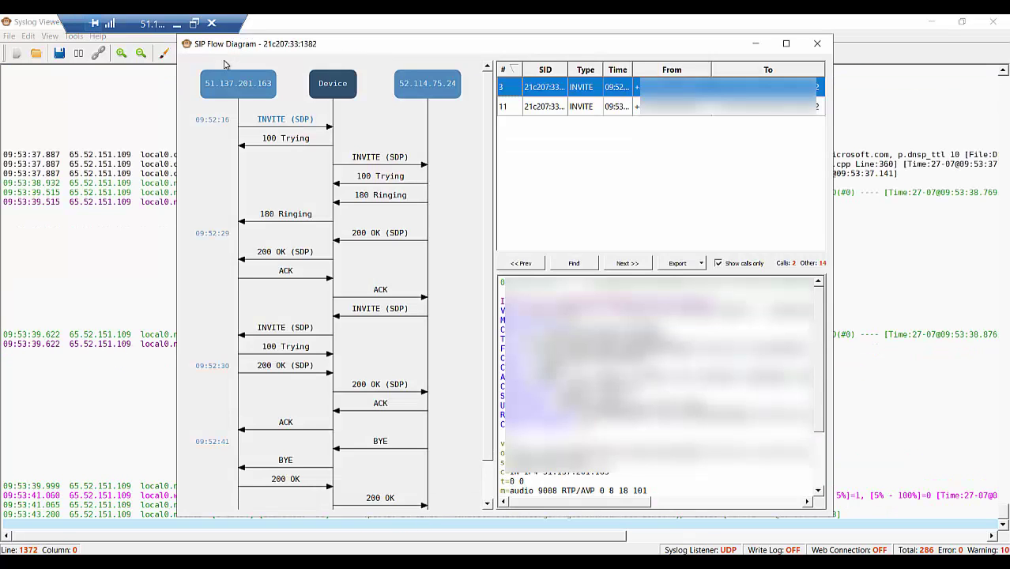
- Examine the SDP candidates in the initial INVITE to 52.114.75.24 and the headers and candidates in its 200 OK answer
{"action": "left_click", "coordinate": [375, 162]}
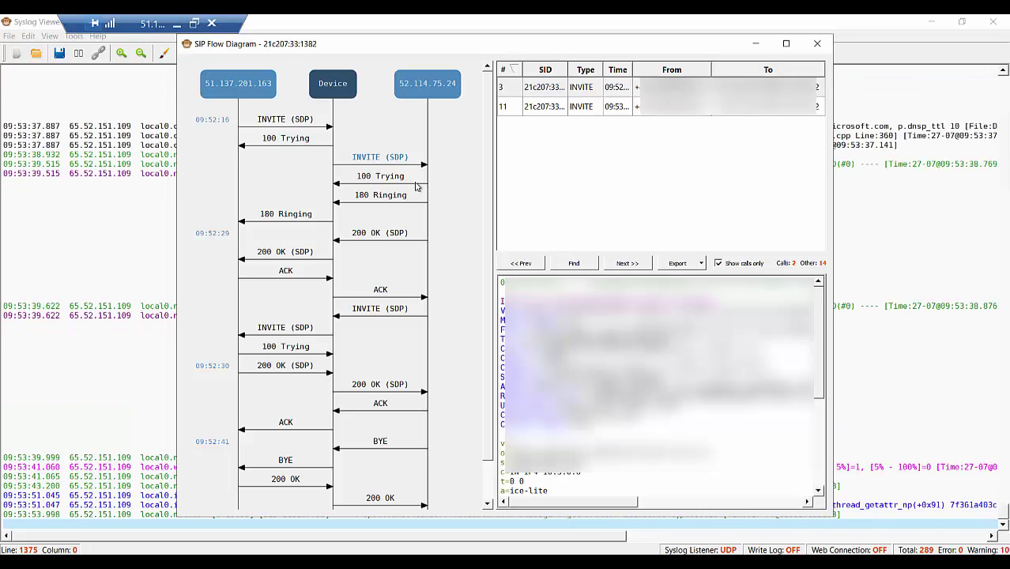
{"action": "scroll", "coordinate": [588, 302], "scroll_direction": "down", "scroll_amount": 6}
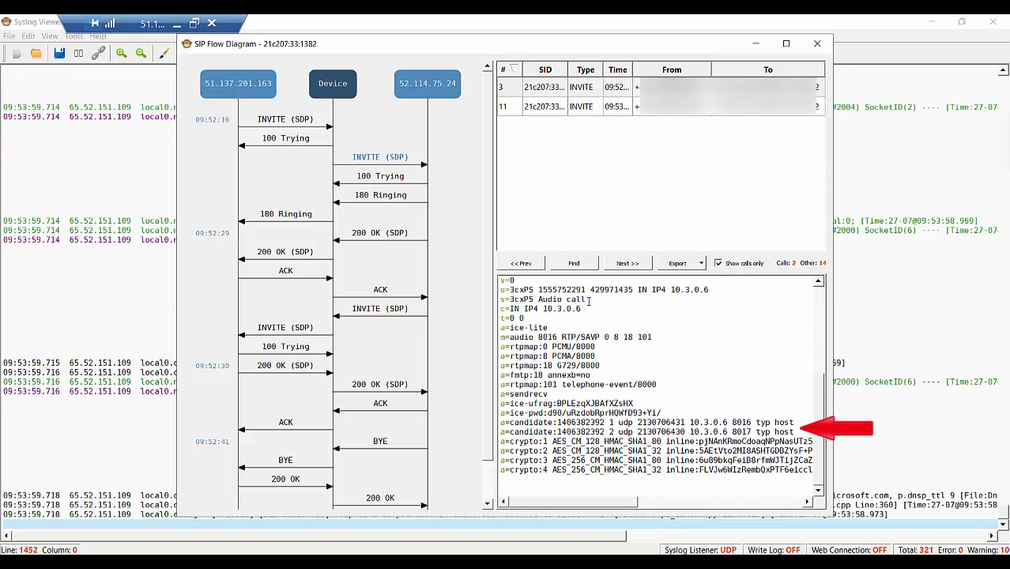
{"action": "left_click", "coordinate": [372, 240]}
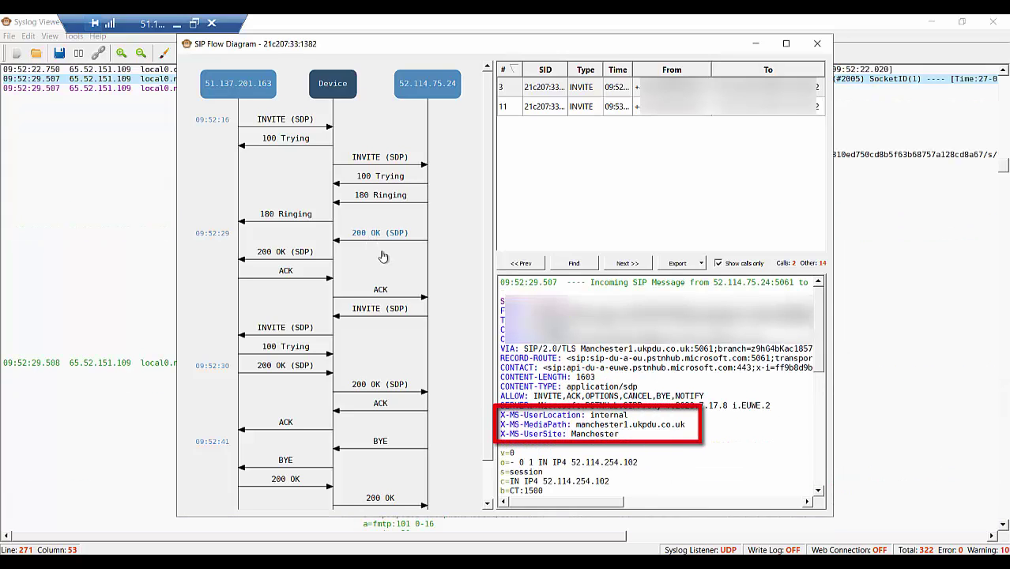
{"action": "scroll", "coordinate": [694, 454], "scroll_direction": "down", "scroll_amount": 8}
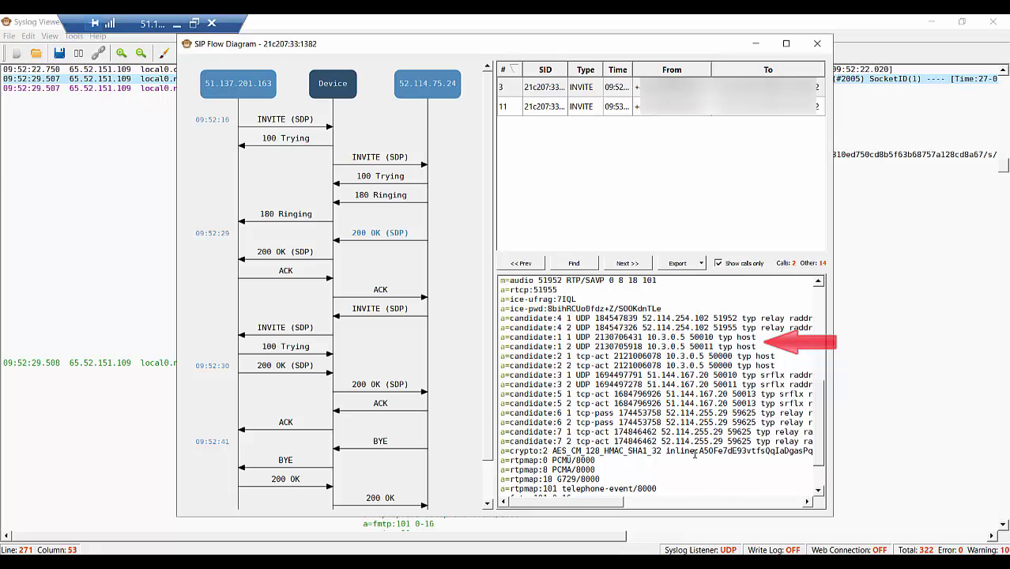
- Examine the SDP of the follow-up INVITE from 52.114.75.24 and the 200 OK the device returns to it
{"action": "left_click", "coordinate": [382, 310]}
{"action": "scroll", "coordinate": [668, 457], "scroll_direction": "down", "scroll_amount": 3}
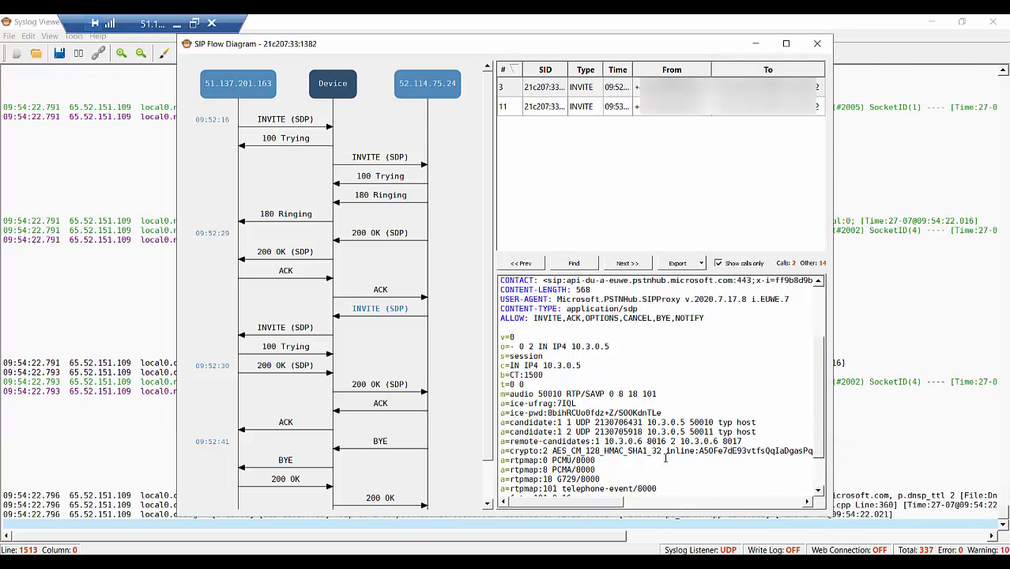
{"action": "left_click", "coordinate": [373, 387]}
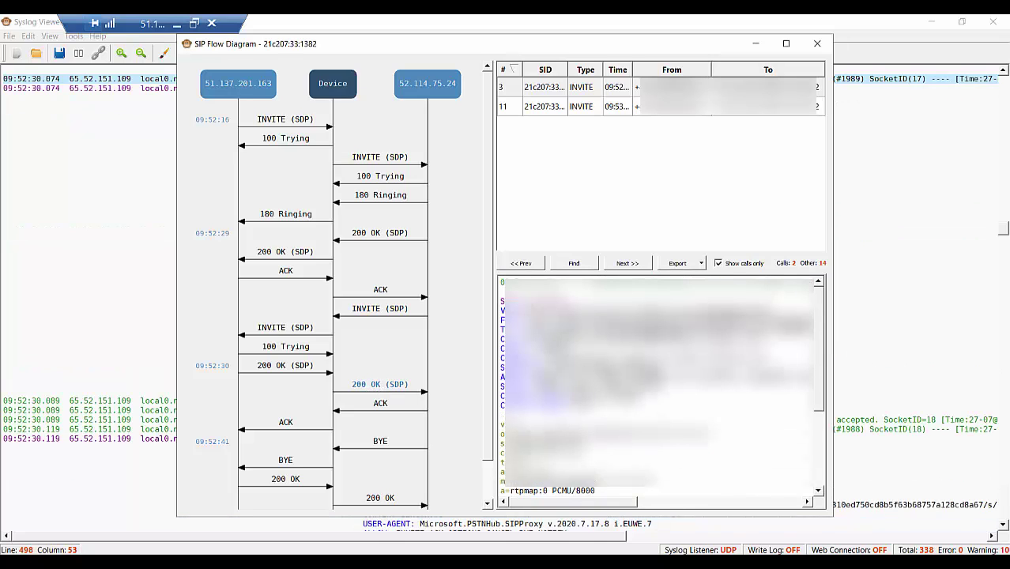
{"action": "scroll", "coordinate": [630, 401], "scroll_direction": "down", "scroll_amount": 5}
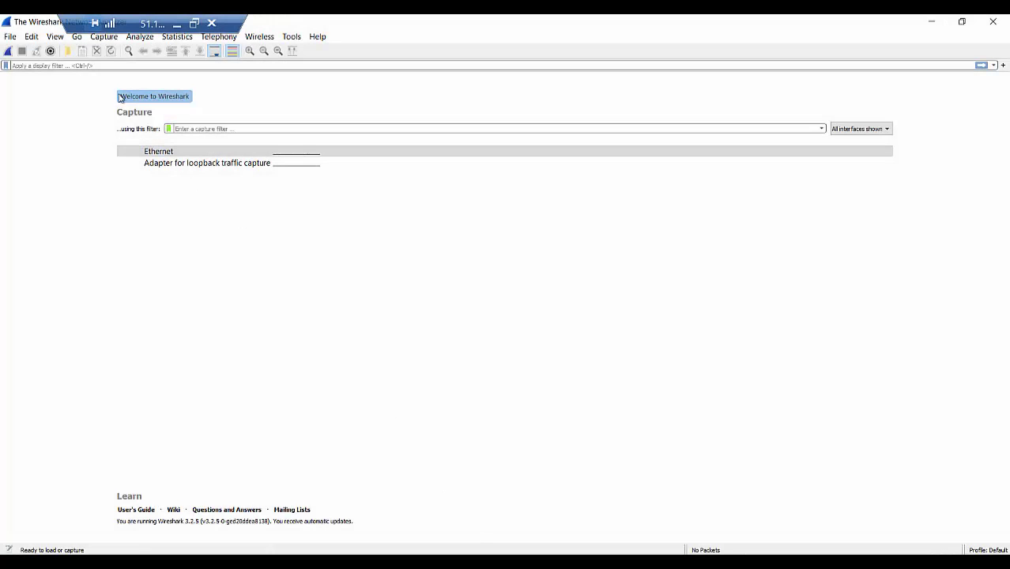
- Record a short packet capture of the new call on the Ethernet interface and stop it
{"action": "left_click", "coordinate": [104, 36]}
{"action": "left_click", "coordinate": [105, 64]}
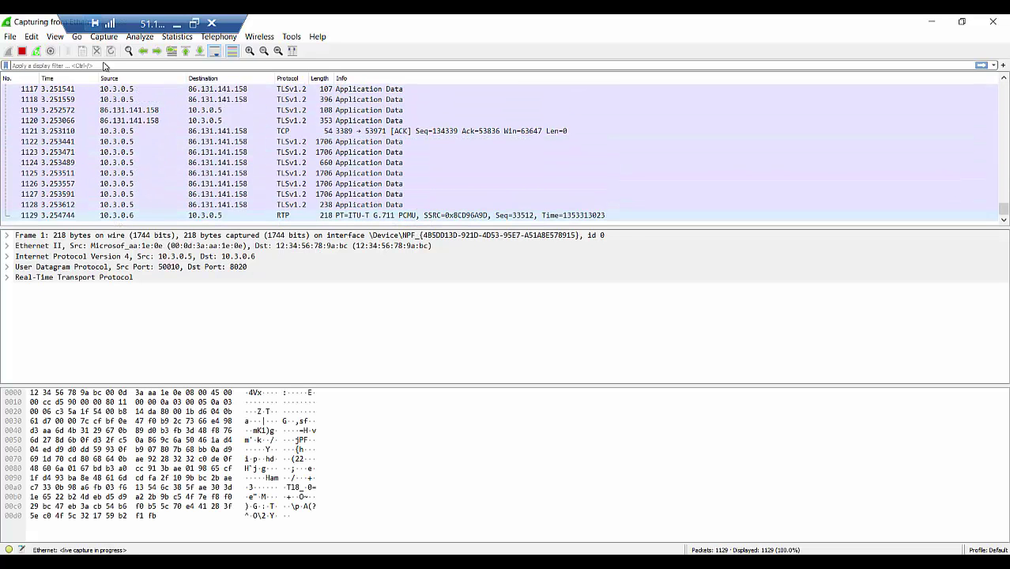
{"action": "left_click", "coordinate": [22, 51]}
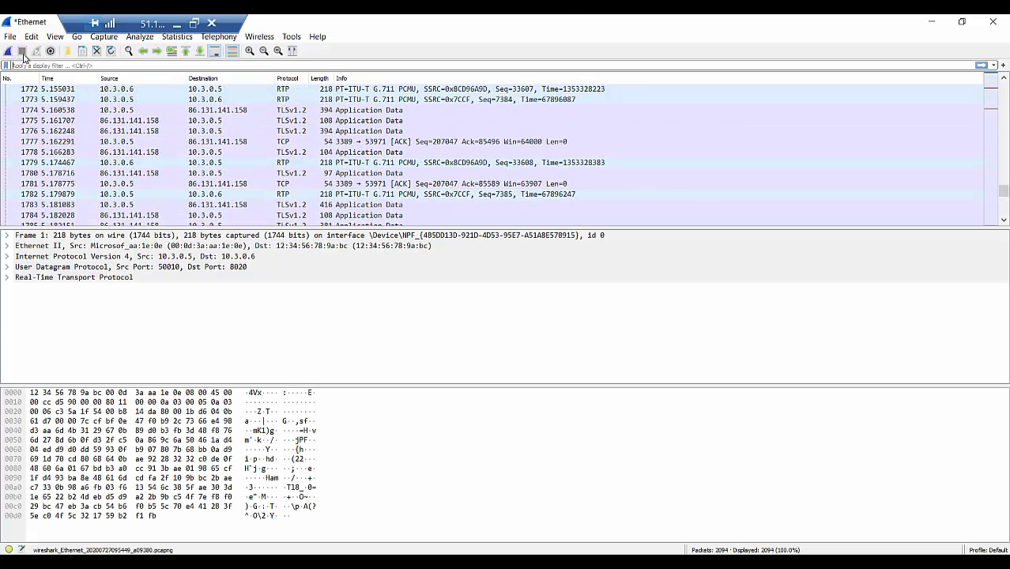
- Select an RTP packet, sort the packet list by protocol, and open the RTP Streams overview for the new capture
{"action": "left_click", "coordinate": [290, 162]}
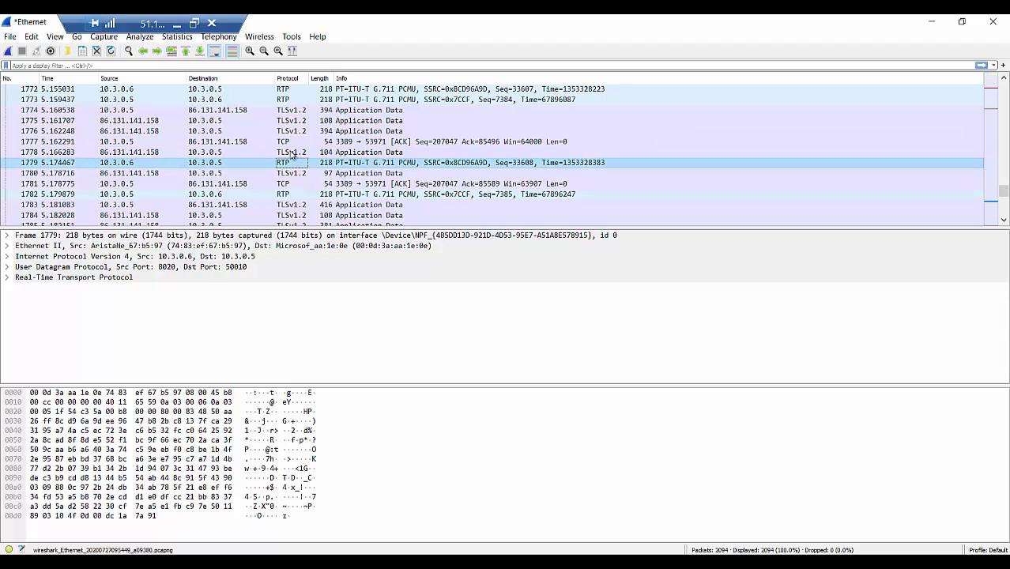
{"action": "left_click", "coordinate": [289, 78]}
{"action": "left_click", "coordinate": [223, 37]}
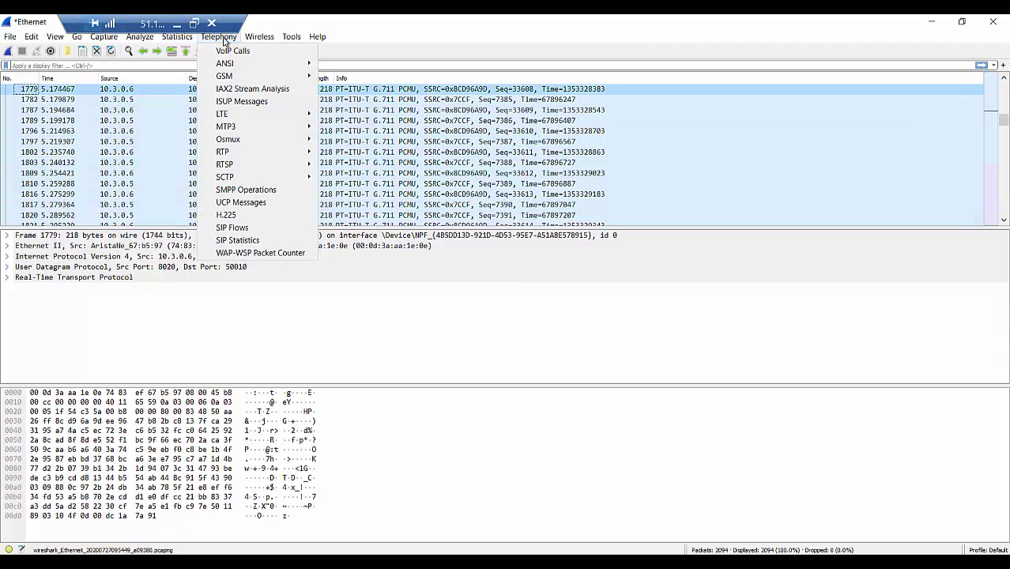
{"action": "mouse_move", "coordinate": [233, 153]}
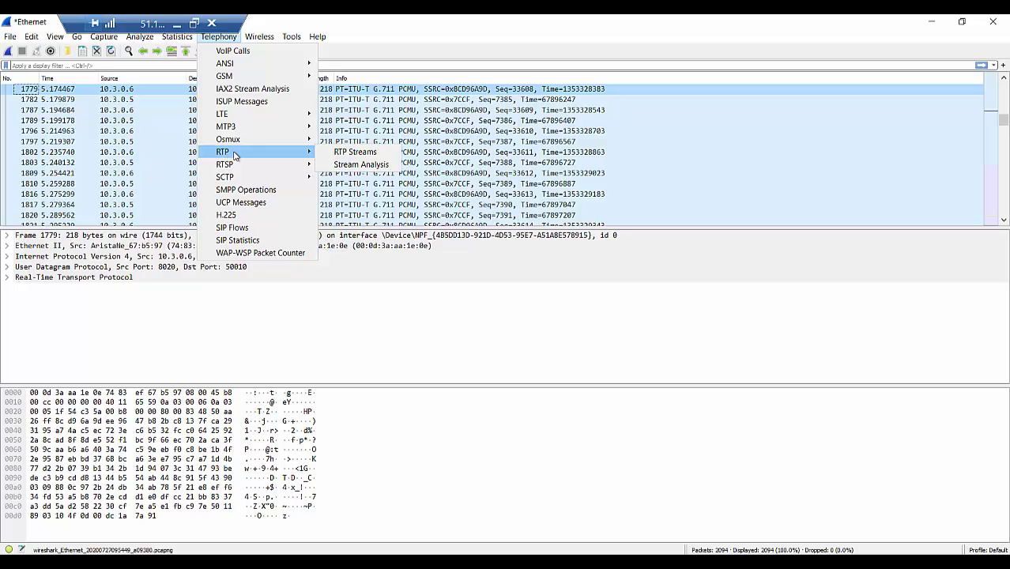
{"action": "left_click", "coordinate": [335, 152]}
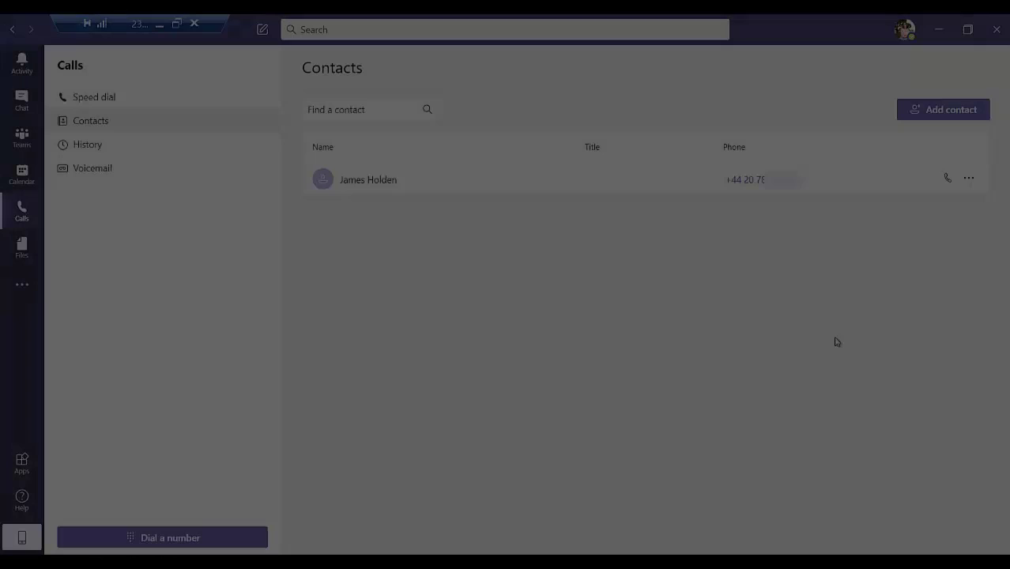
- Call the saved contact from the Teams contact list and answer the incoming call on the 3CX phone
{"action": "left_click", "coordinate": [944, 179]}
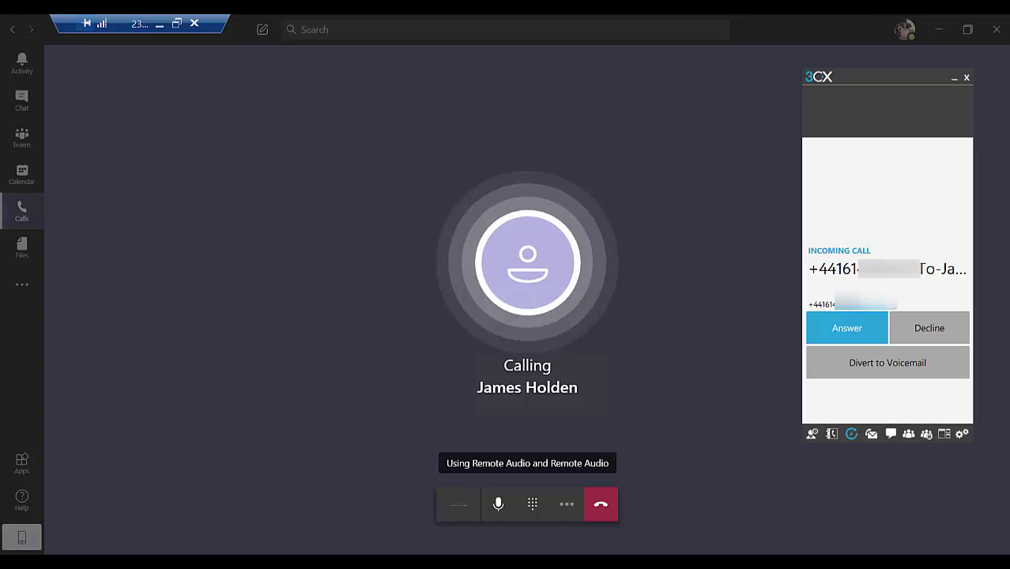
{"action": "left_click", "coordinate": [843, 324]}
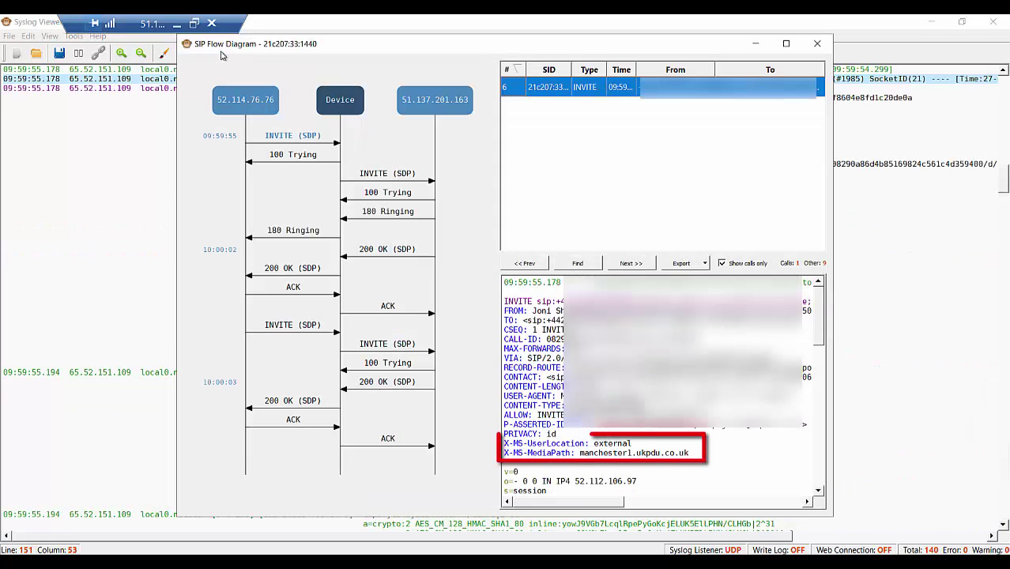
- Examine the SDP candidates in the initial INVITE from 52.114.76.76 and the 200 OK the device sends back
{"action": "left_click", "coordinate": [281, 141]}
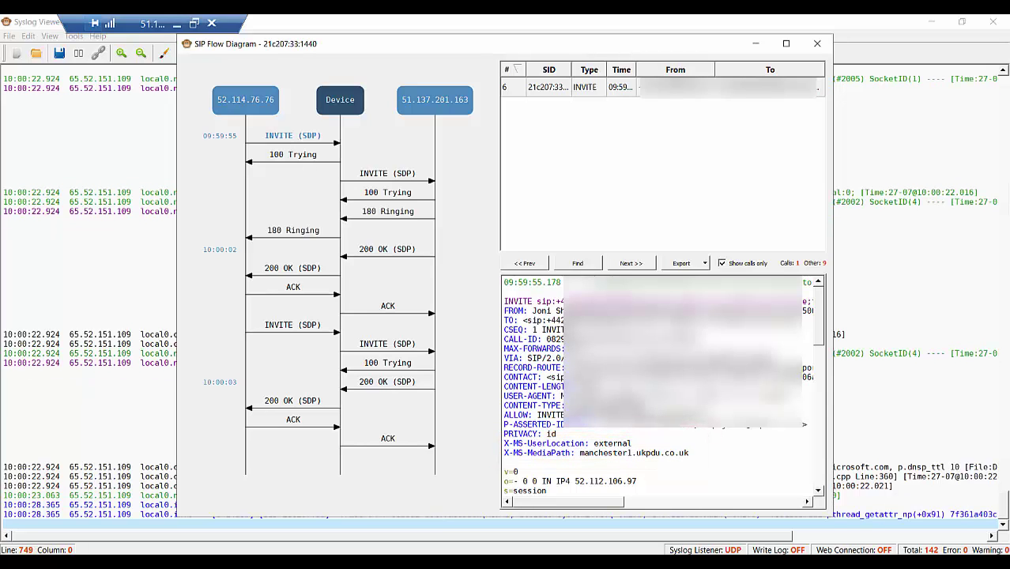
{"action": "left_click_drag", "start_coordinate": [822, 348], "coordinate": [821, 425]}
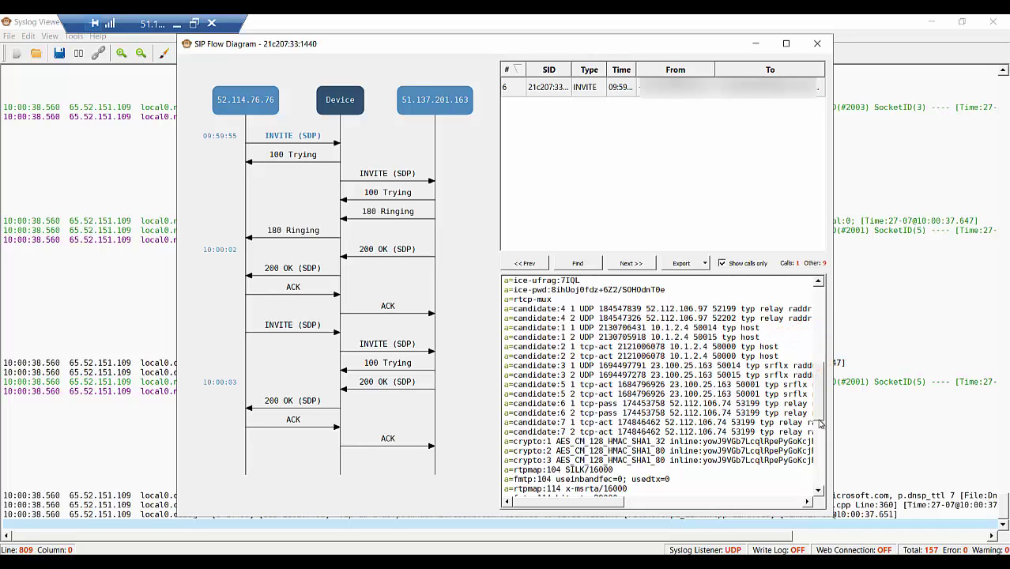
{"action": "left_click", "coordinate": [310, 273]}
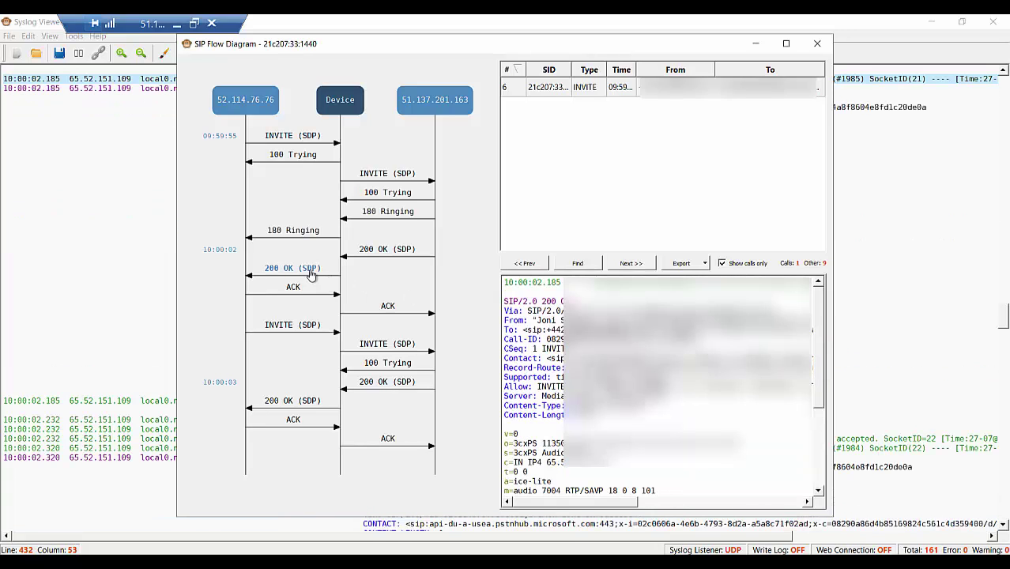
{"action": "left_click_drag", "start_coordinate": [818, 365], "coordinate": [824, 459]}
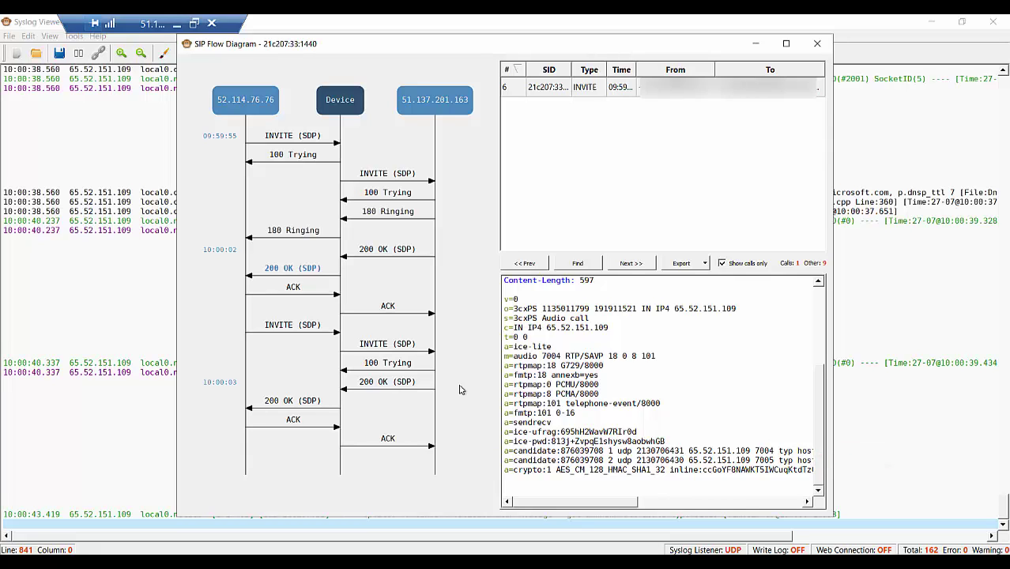
- Examine the SDP candidates in the re-INVITE from 52.114.76.76 and in the 200 OK the device returns to it
{"action": "left_click", "coordinate": [272, 333]}
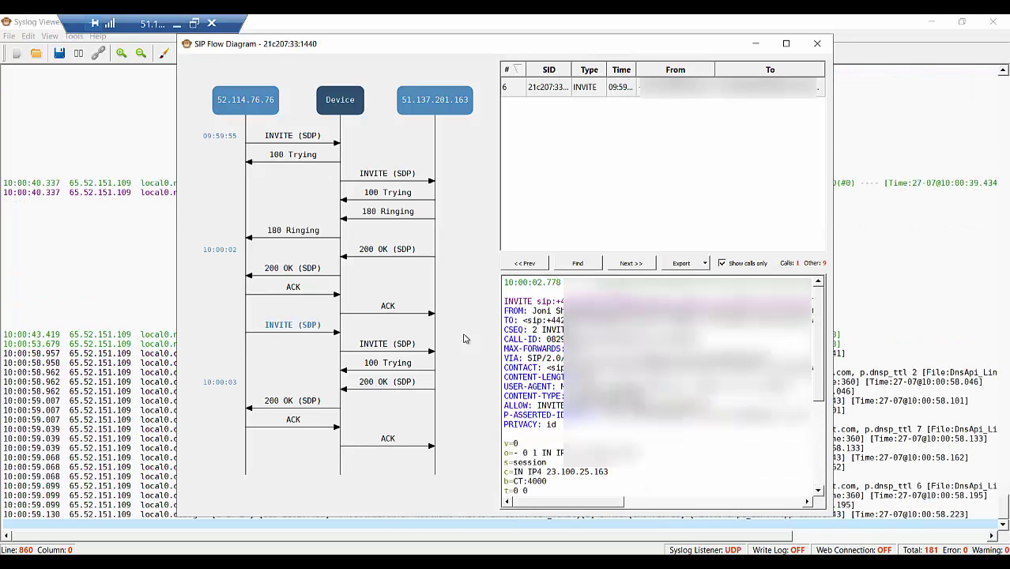
{"action": "left_click_drag", "start_coordinate": [822, 378], "coordinate": [832, 462]}
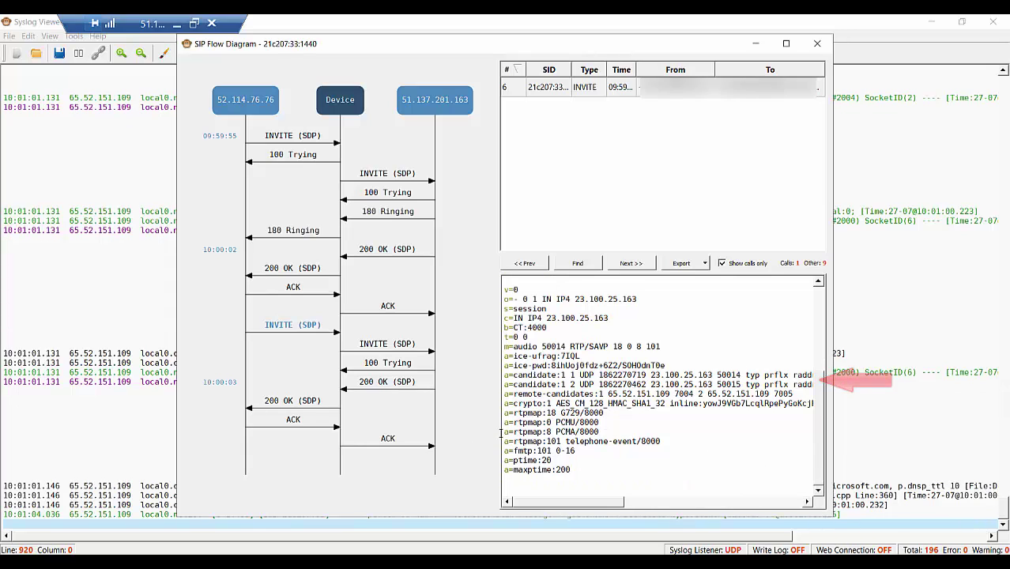
{"action": "left_click", "coordinate": [298, 407]}
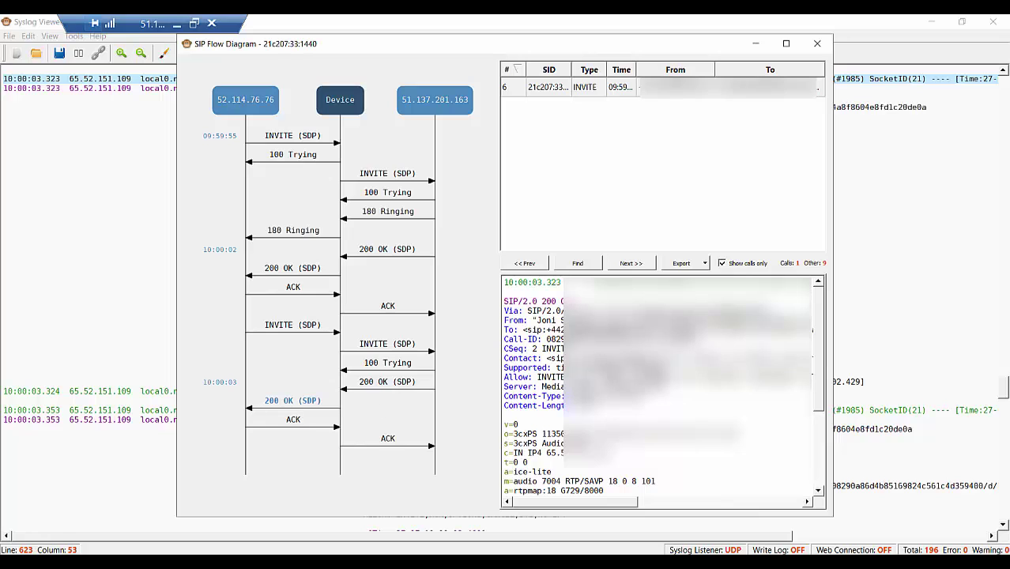
{"action": "left_click_drag", "start_coordinate": [819, 389], "coordinate": [828, 467]}
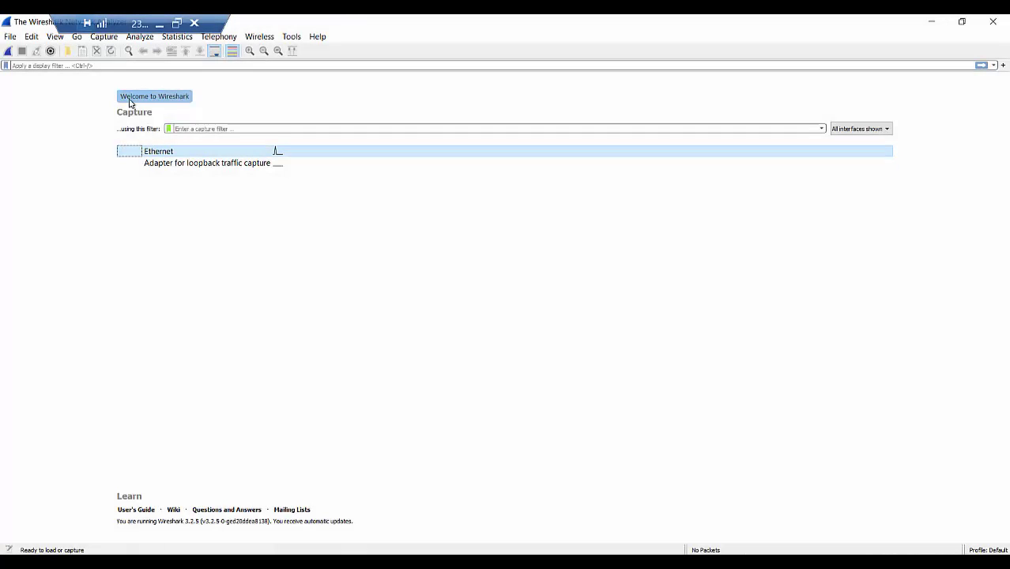
- Switch to Wireshark, record a short packet capture on the Ethernet interface during the external call, and stop it
{"action": "left_click", "coordinate": [103, 37]}
{"action": "left_click", "coordinate": [106, 64]}
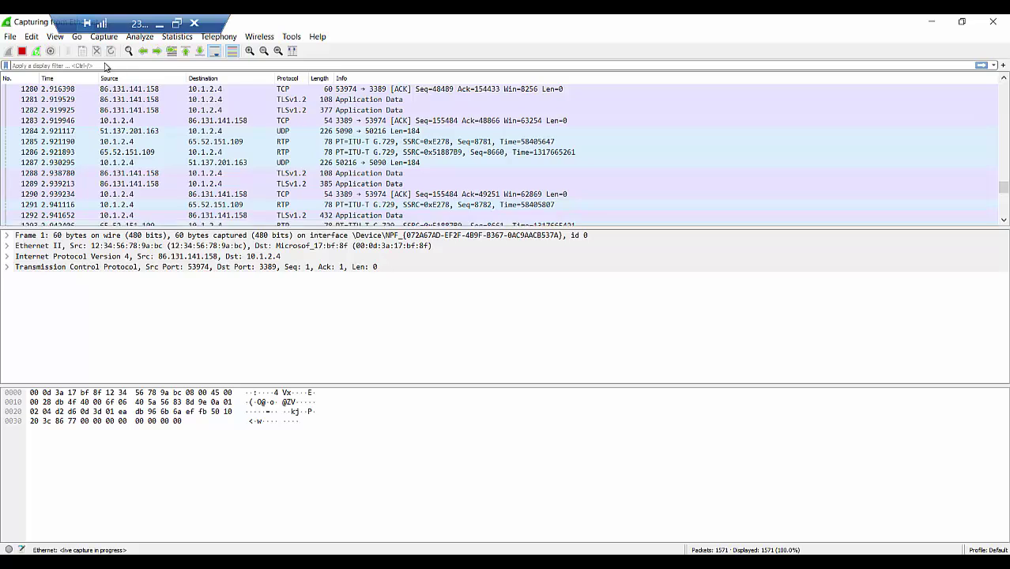
{"action": "left_click", "coordinate": [21, 50]}
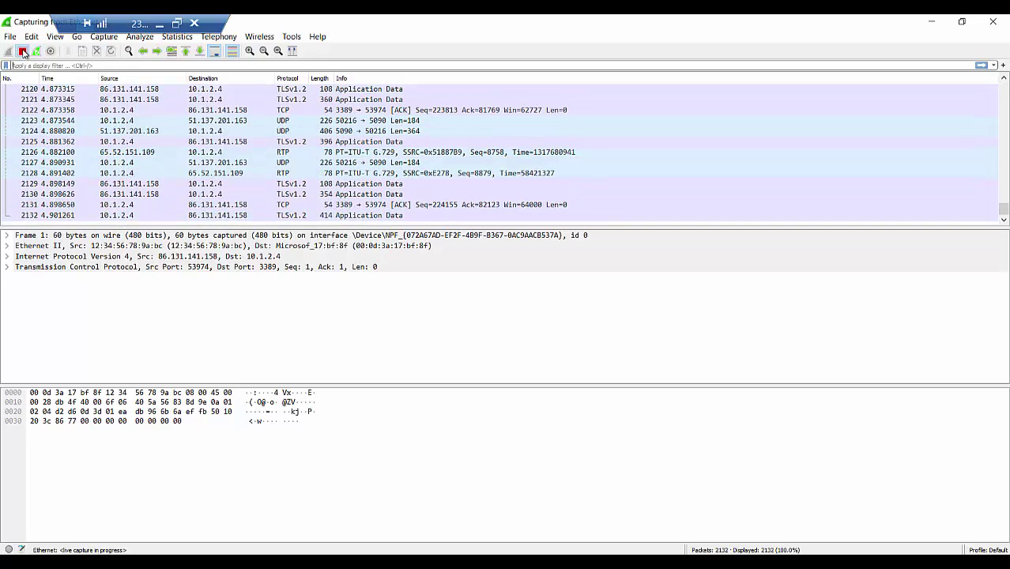
- Select an RTP packet, sort the packet list by protocol, and open the RTP Streams overview to check the external call's media path
{"action": "left_click", "coordinate": [281, 152]}
{"action": "left_click", "coordinate": [281, 78]}
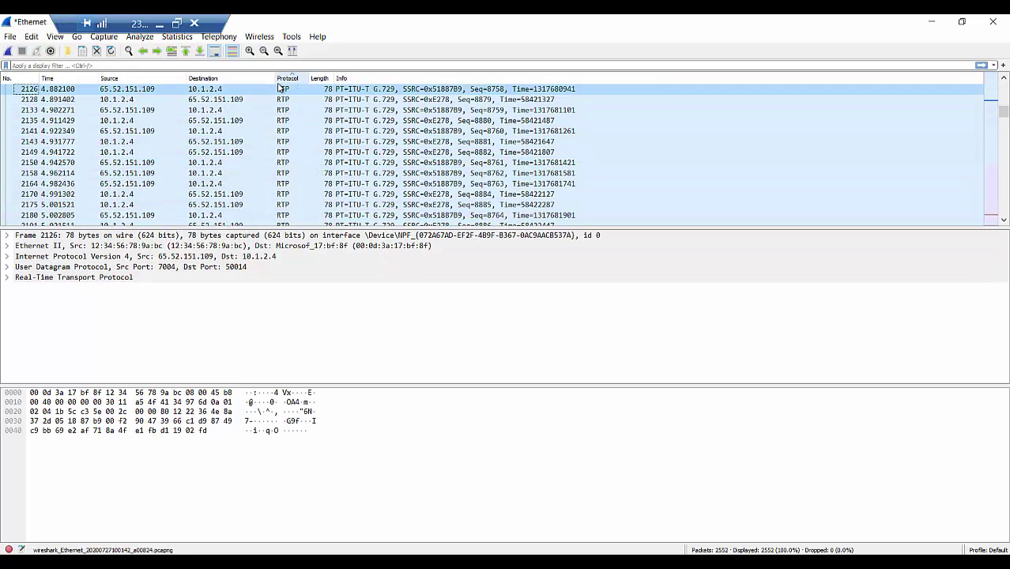
{"action": "left_click", "coordinate": [221, 36]}
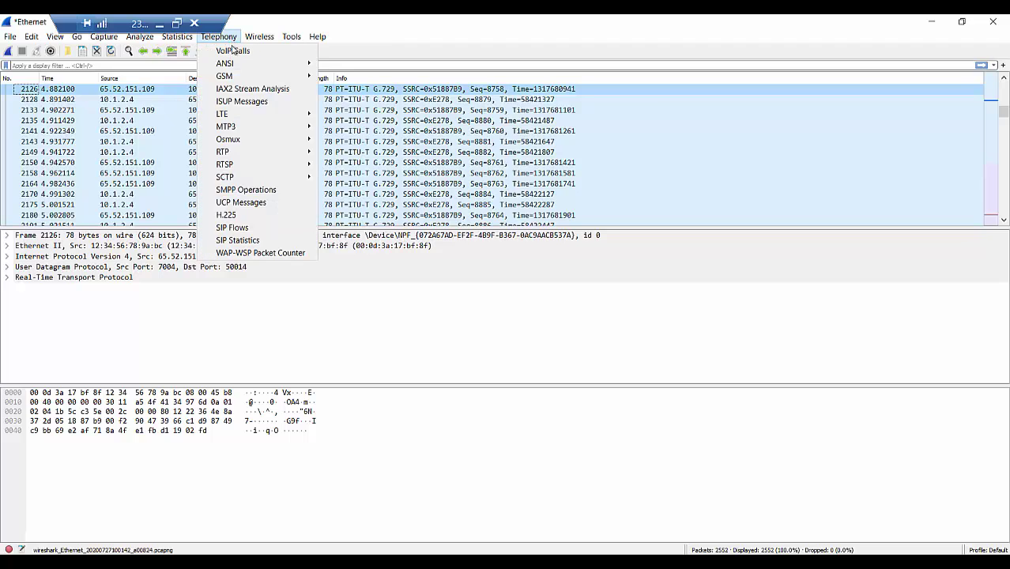
{"action": "mouse_move", "coordinate": [245, 152]}
{"action": "left_click", "coordinate": [347, 153]}
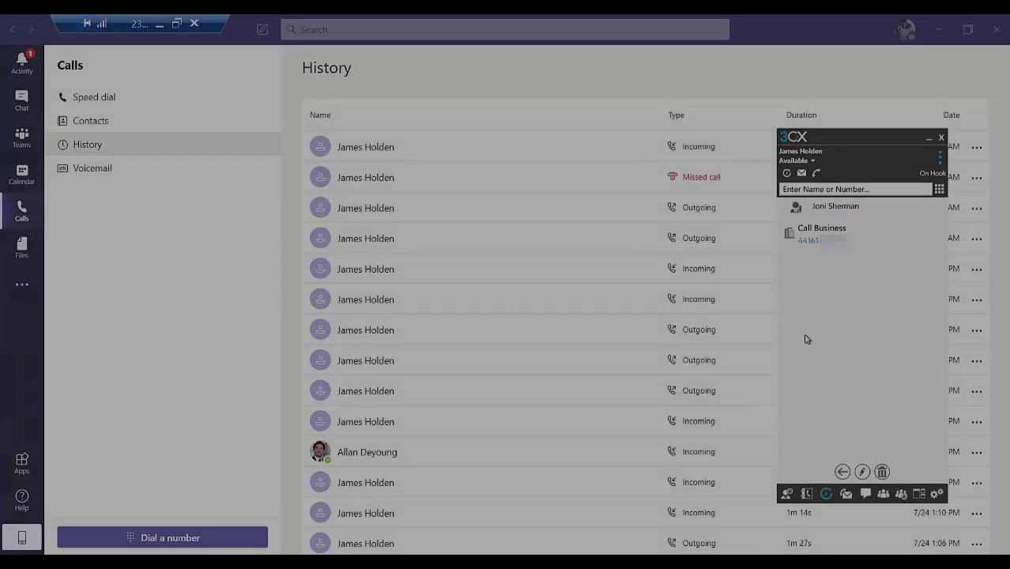
- Call the Teams user's business number from the 3CX phone and answer the incoming call in Teams
{"action": "left_click", "coordinate": [822, 235]}
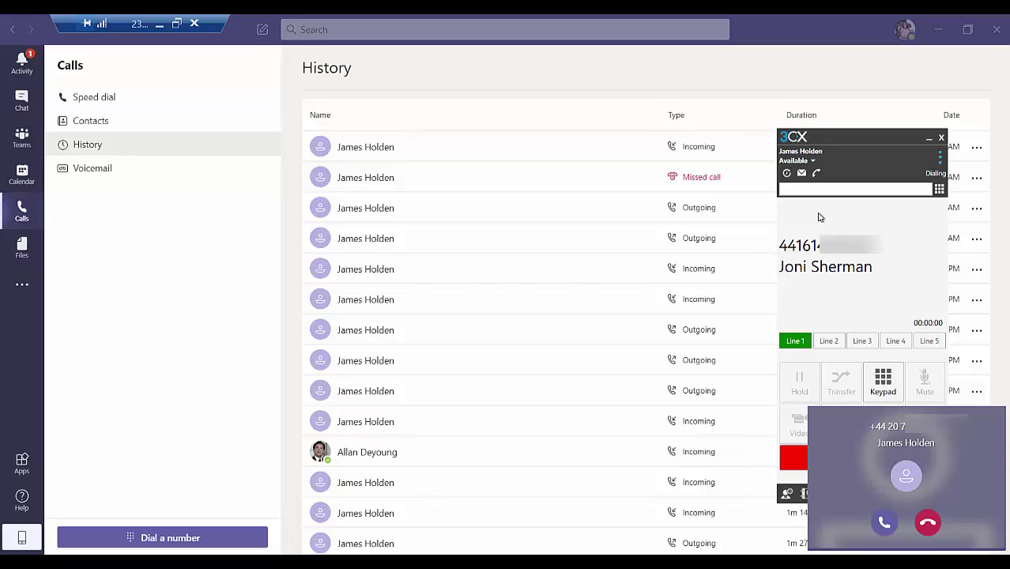
{"action": "left_click", "coordinate": [885, 524]}
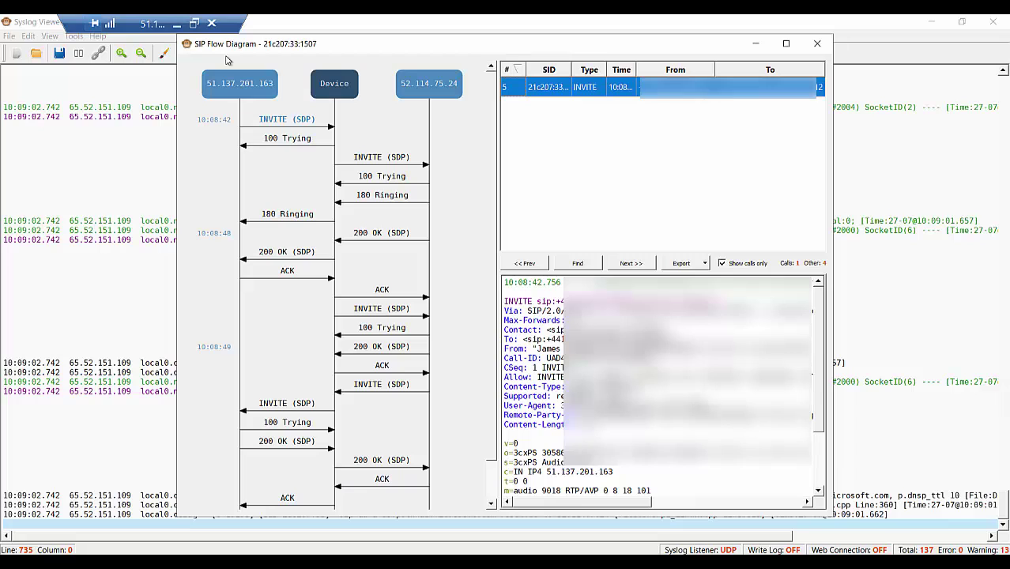
- In Syslog Viewer's SIP flow diagram, examine the device's first INVITE to 52.114.75.24 and the headers and SDP candidates of its 200 OK reply
{"action": "left_click", "coordinate": [372, 162]}
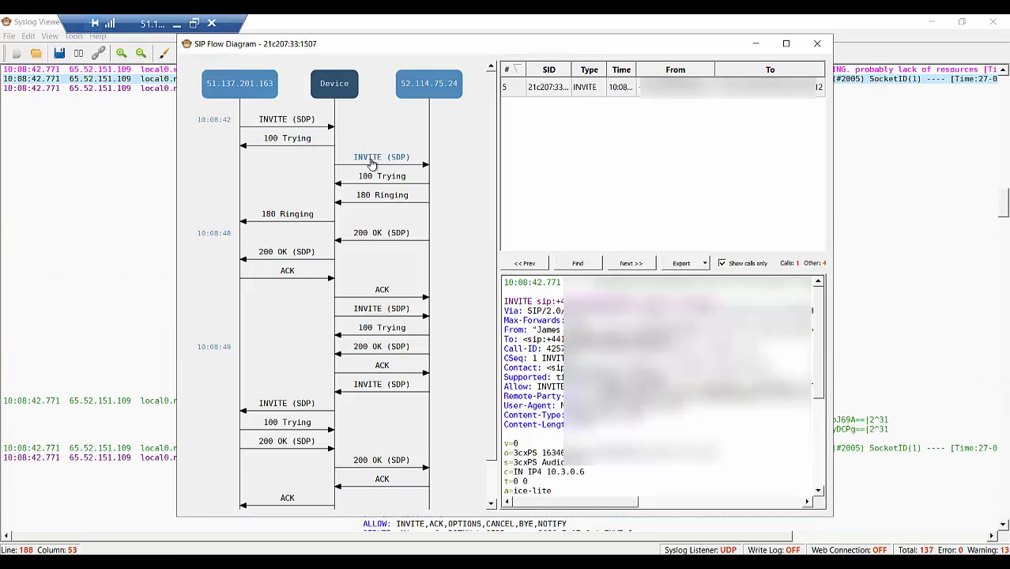
{"action": "left_click_drag", "start_coordinate": [817, 369], "coordinate": [828, 452]}
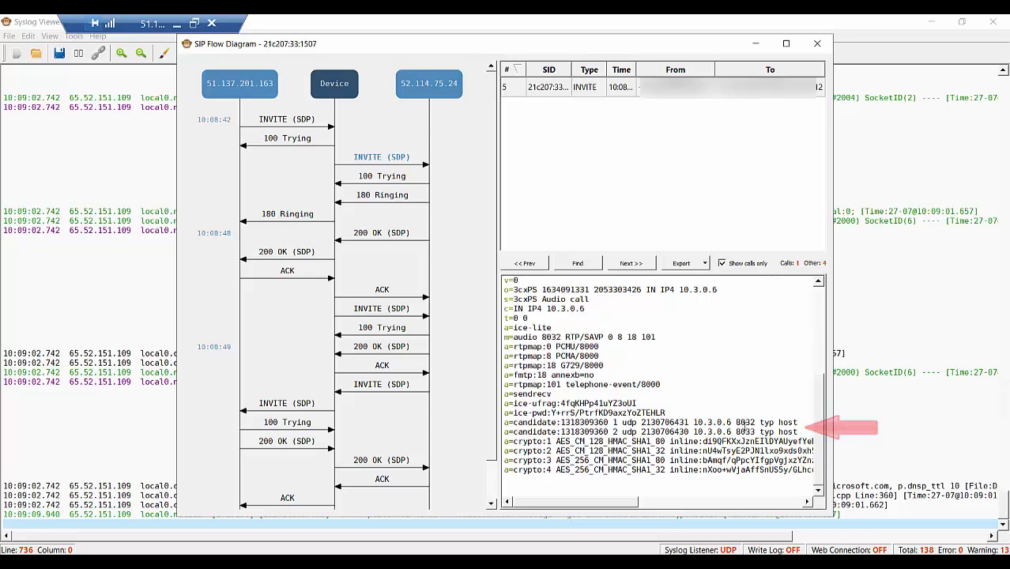
{"action": "left_click", "coordinate": [385, 241]}
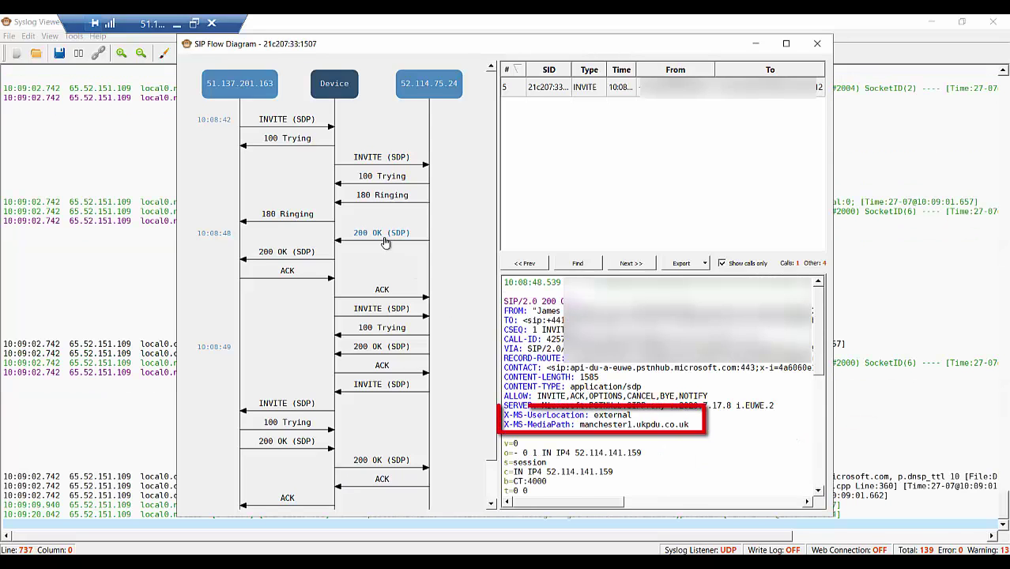
{"action": "left_click_drag", "start_coordinate": [818, 342], "coordinate": [820, 429]}
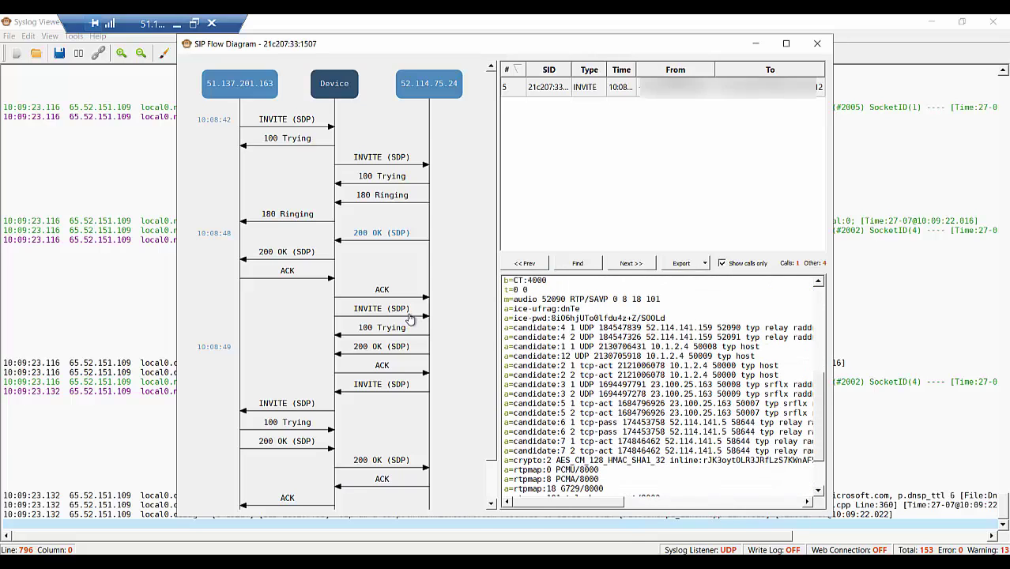
- Examine the SDP candidates in the device's second INVITE to 52.114.75.24 and in the 200 OK received for it
{"action": "left_click", "coordinate": [410, 317]}
{"action": "left_click_drag", "start_coordinate": [817, 326], "coordinate": [821, 402]}
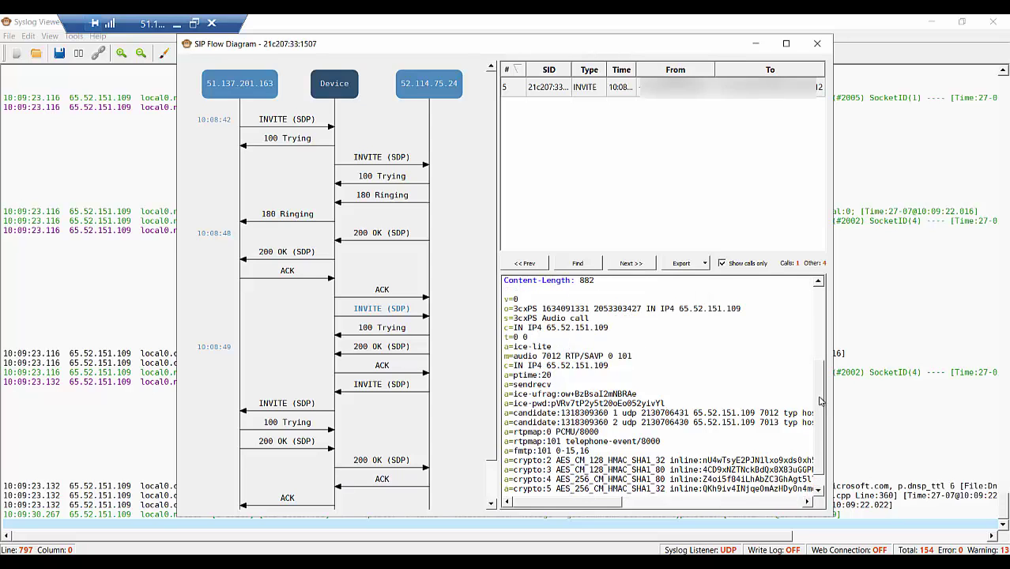
{"action": "left_click", "coordinate": [388, 355]}
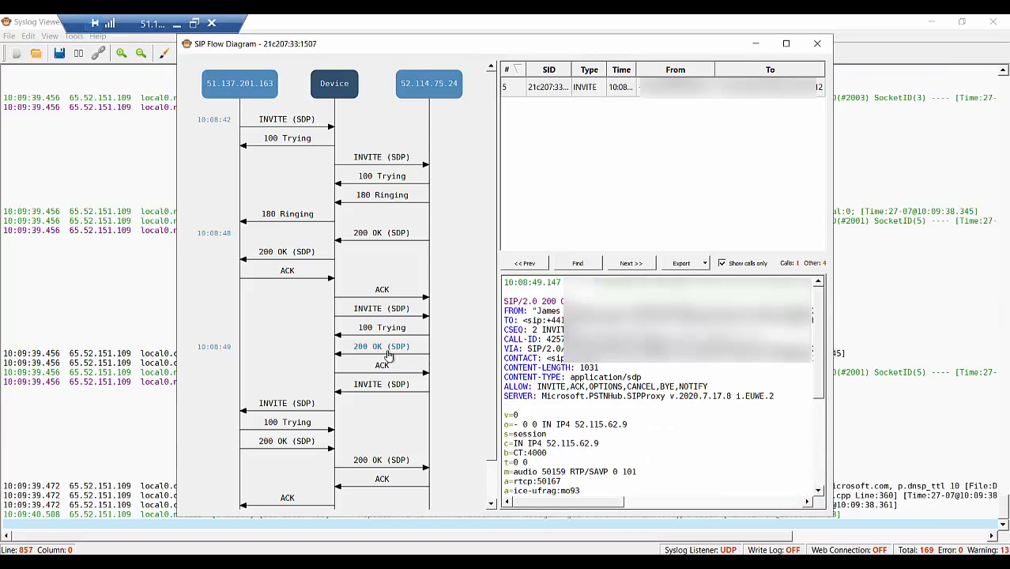
{"action": "left_click_drag", "start_coordinate": [819, 360], "coordinate": [826, 434]}
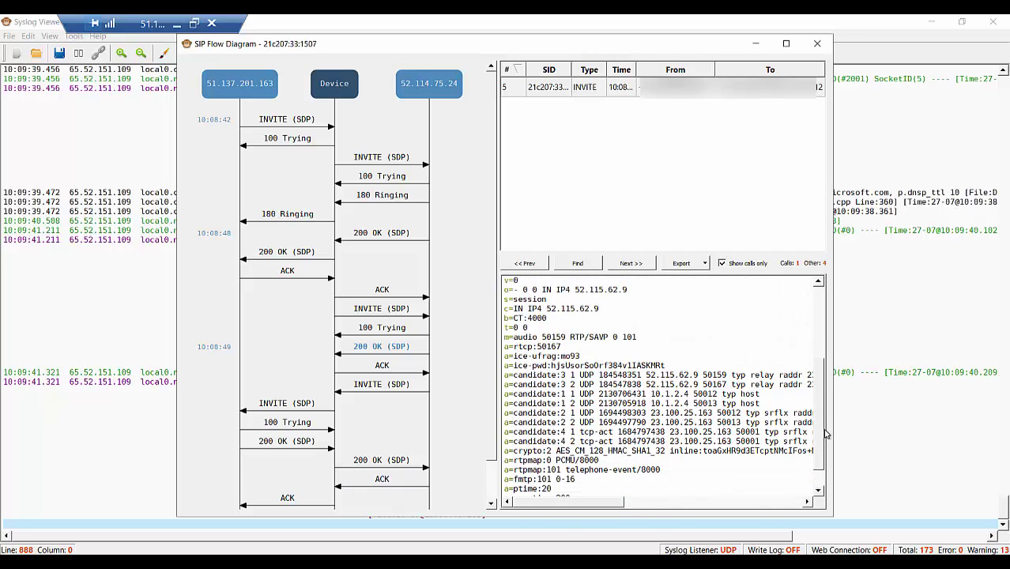
- Examine the SDP in the re-INVITE coming from 52.114.75.24 and in the final 200 OK the device sends back
{"action": "left_click", "coordinate": [391, 389]}
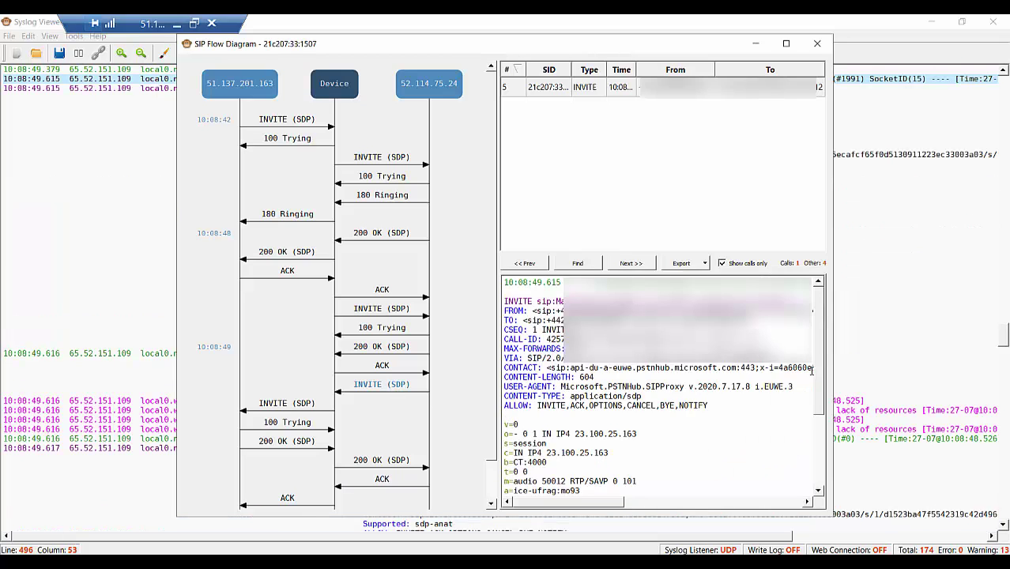
{"action": "left_click_drag", "start_coordinate": [819, 377], "coordinate": [822, 452]}
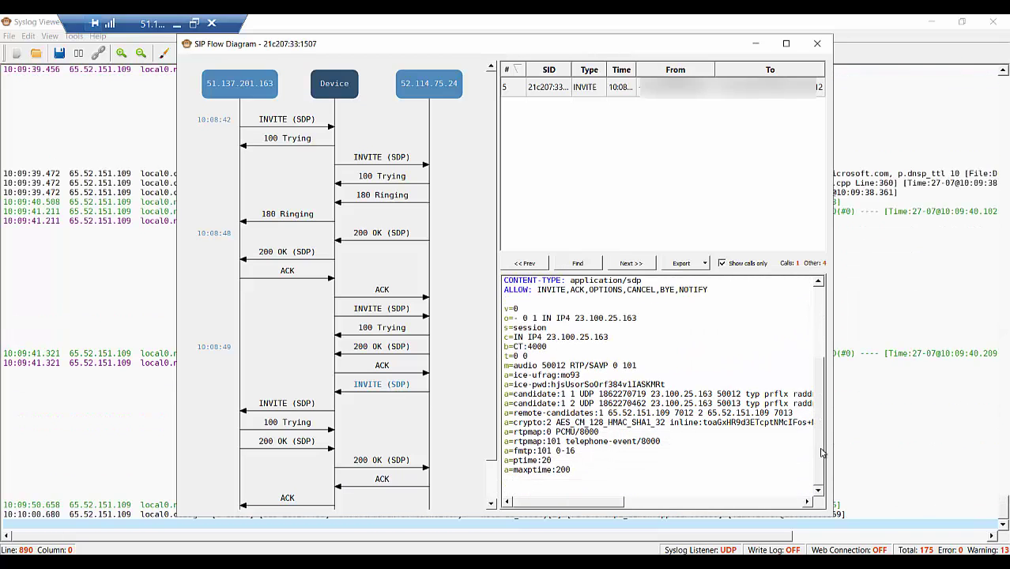
{"action": "left_click", "coordinate": [387, 464]}
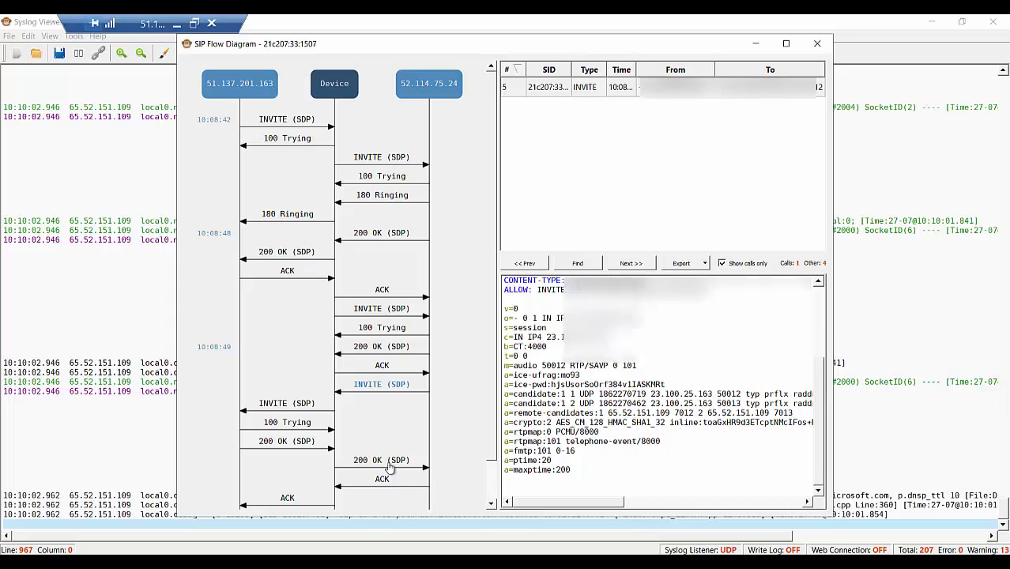
{"action": "left_click_drag", "start_coordinate": [814, 386], "coordinate": [819, 461]}
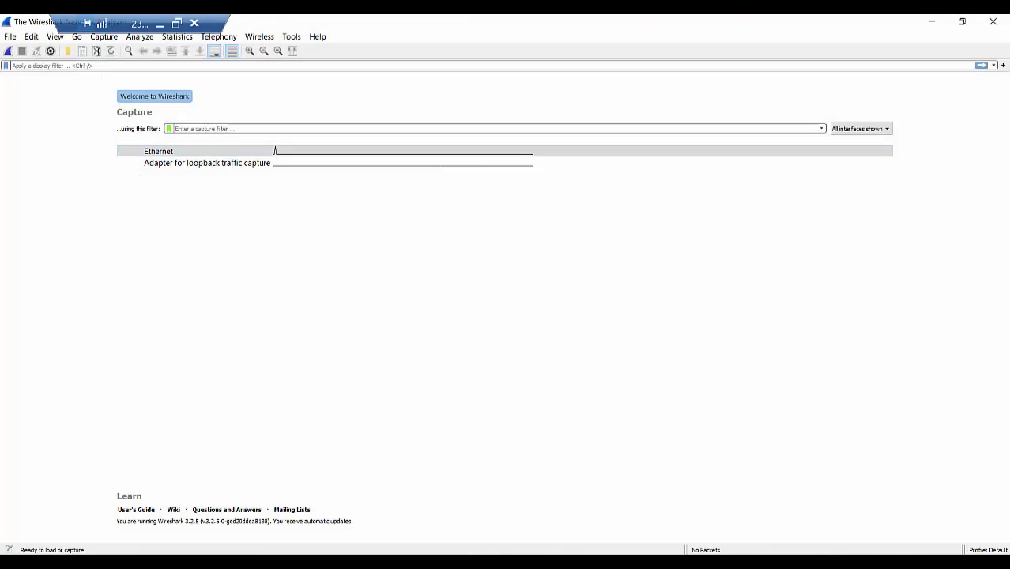
- Switch to Wireshark, record a short Ethernet packet capture of the call from 3CX to Teams, and stop it
{"action": "left_click", "coordinate": [104, 36]}
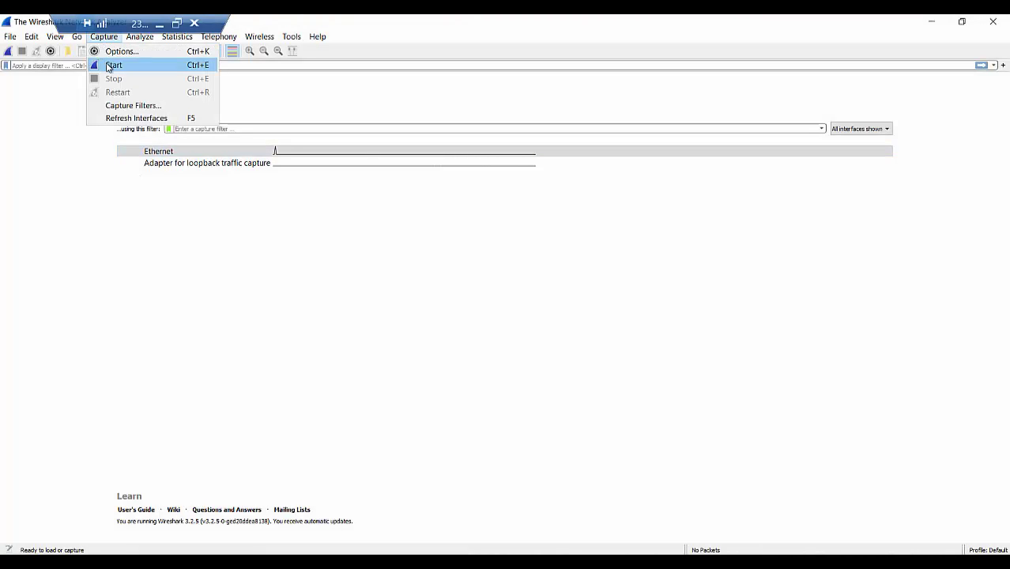
{"action": "left_click", "coordinate": [108, 64]}
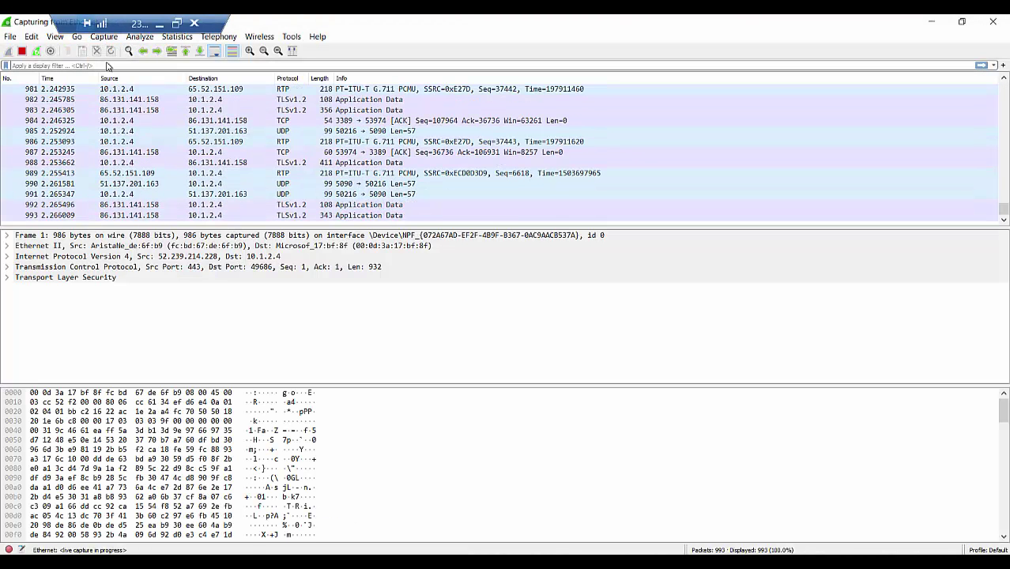
{"action": "left_click", "coordinate": [23, 50]}
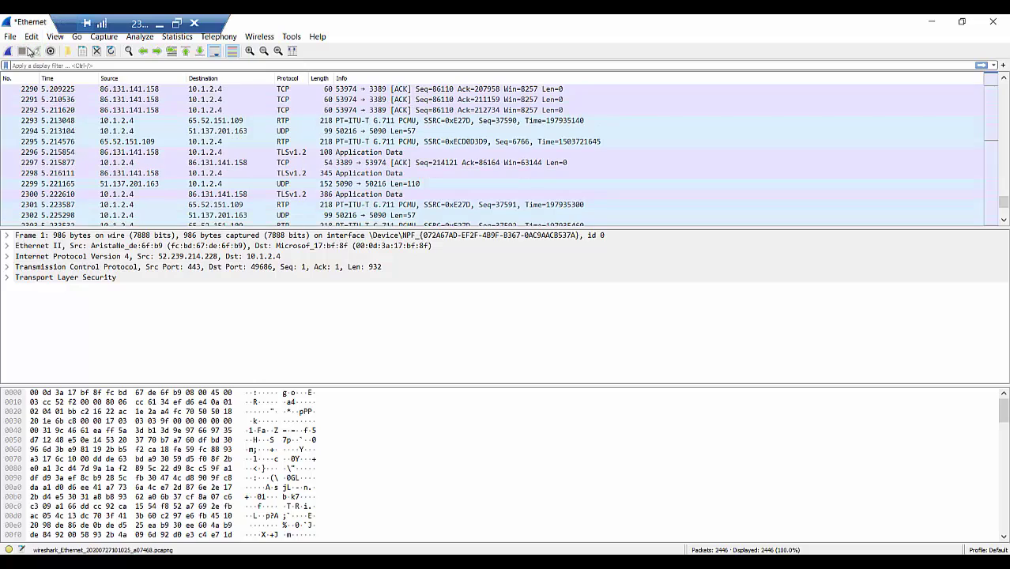
- Select an RTP packet in the new capture, sort the packets by protocol, and open the RTP Streams overview
{"action": "left_click", "coordinate": [297, 122]}
{"action": "left_click", "coordinate": [284, 79]}
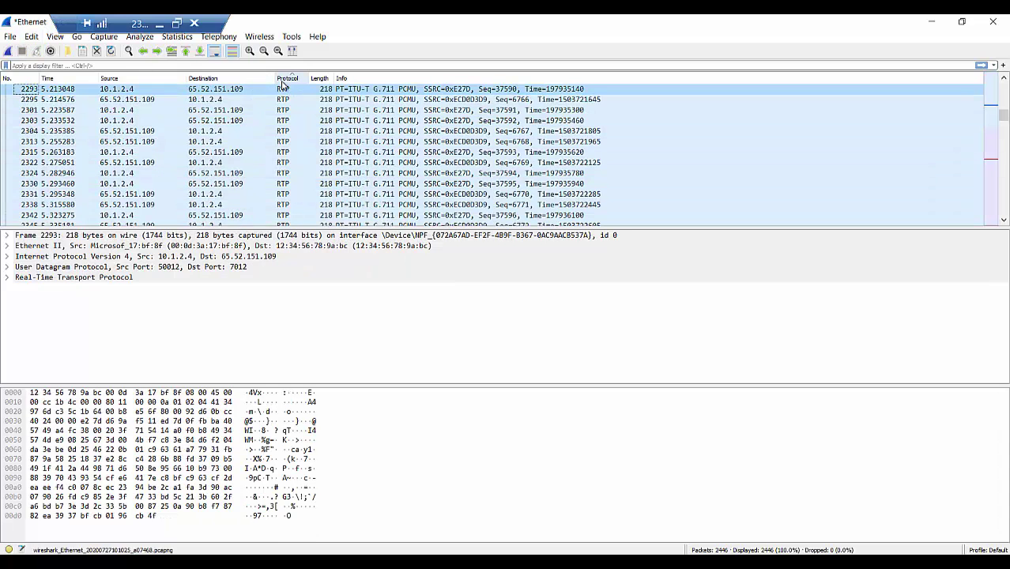
{"action": "left_click", "coordinate": [232, 38]}
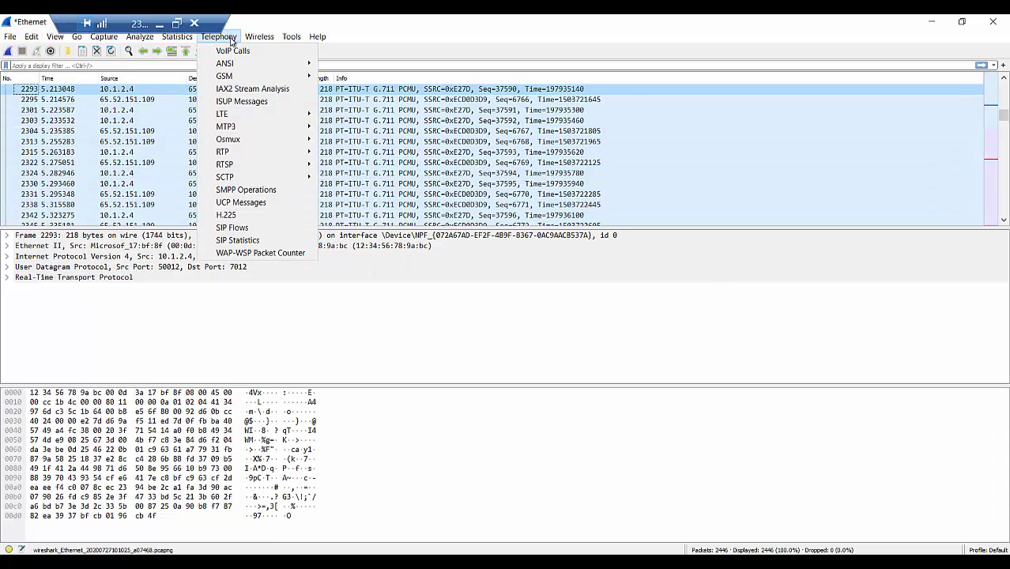
{"action": "mouse_move", "coordinate": [233, 152]}
{"action": "left_click", "coordinate": [348, 156]}
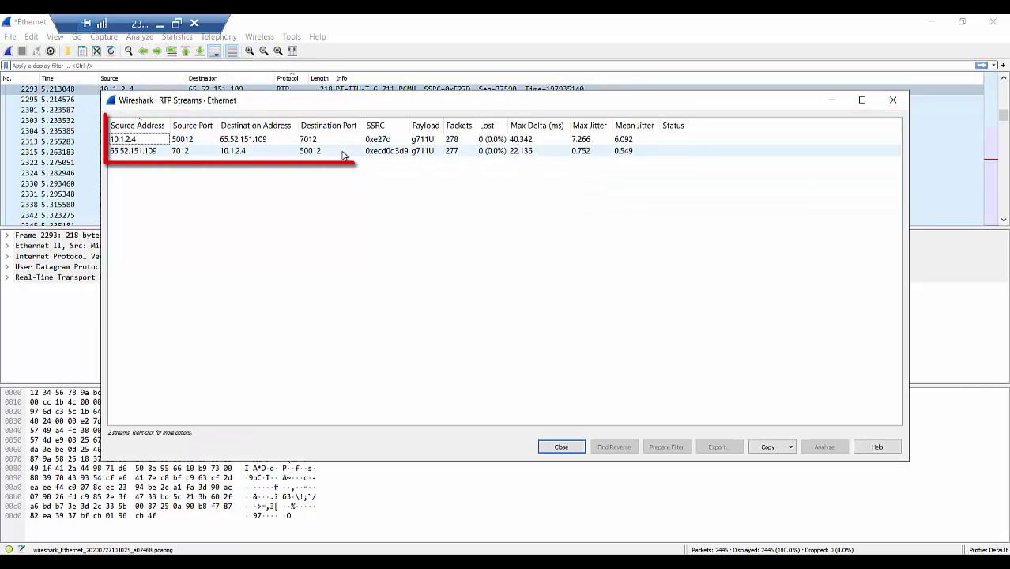